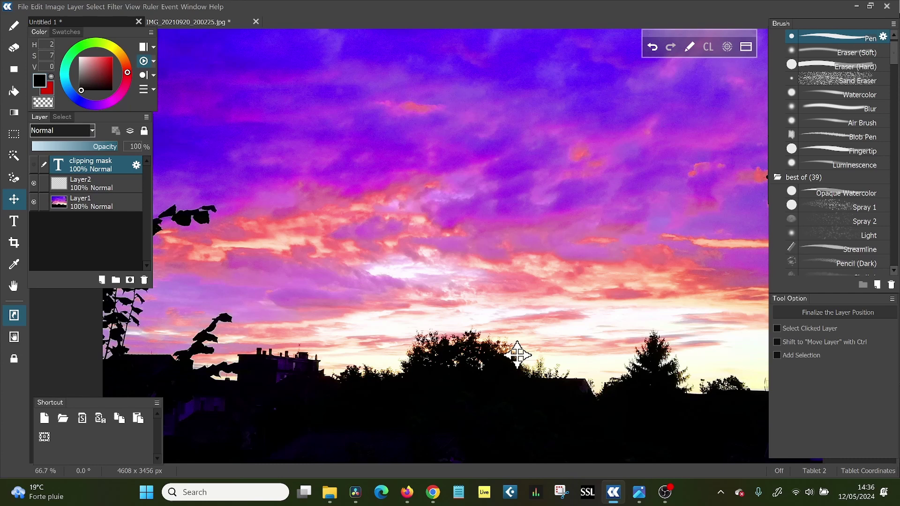
# Show the "clipping mask" text layer at the bottom of the layer stack and clip the Layer1 photo to it
pyautogui.click(34, 165)
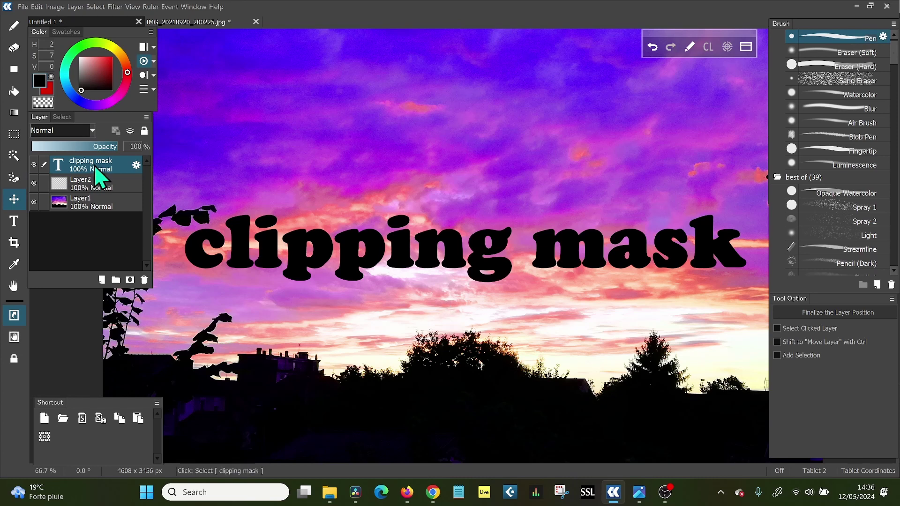
pyautogui.moveTo(91, 216); pyautogui.dragTo(86, 220)
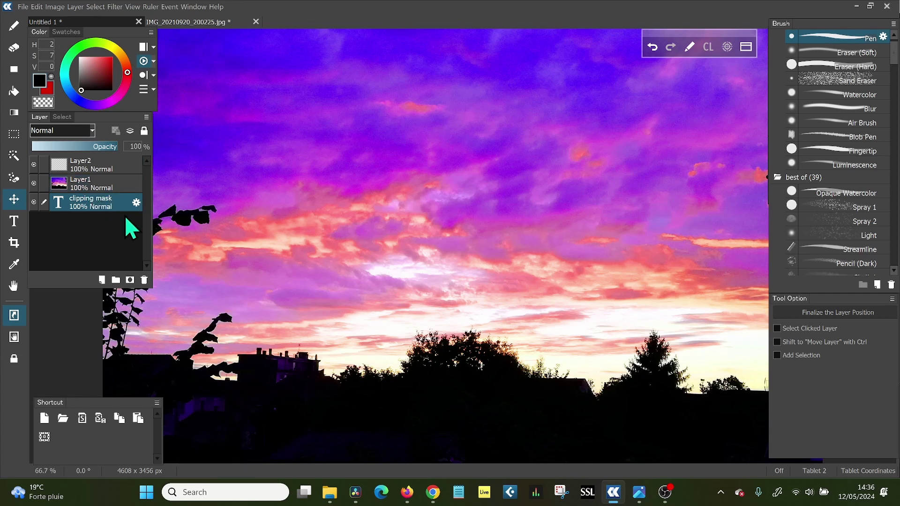
pyautogui.click(95, 187)
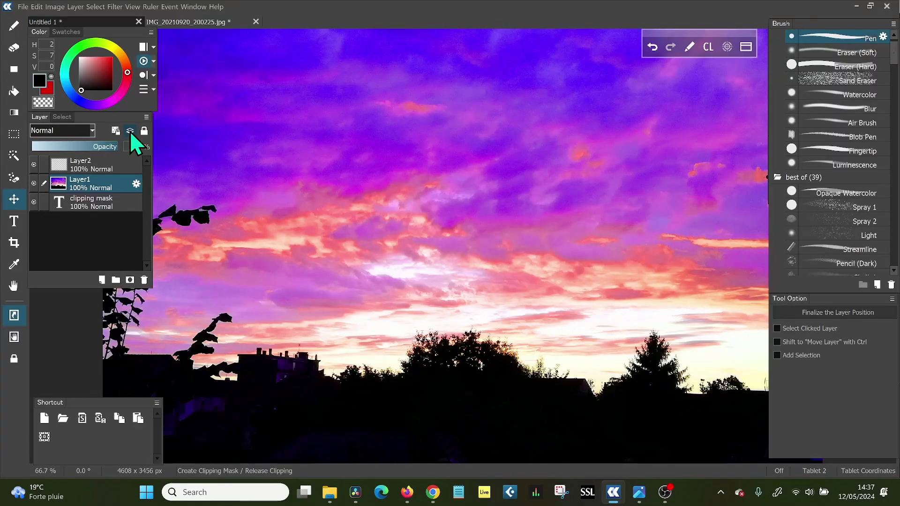
pyautogui.click(334, 90)
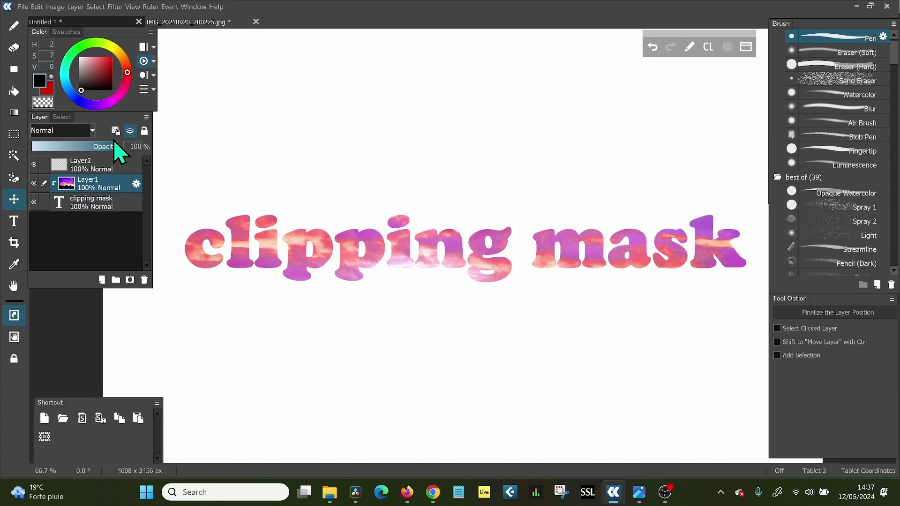
# Reposition the Layer1 photo inside the clipped lettering so a different part of the sky fills the text
pyautogui.keyDown('ctrl'); pyautogui.click(78, 202); pyautogui.keyUp('ctrl')
pyautogui.click(111, 187)
pyautogui.moveTo(412, 263); pyautogui.dragTo(393, 356)
pyautogui.moveTo(375, 252); pyautogui.dragTo(407, 295)
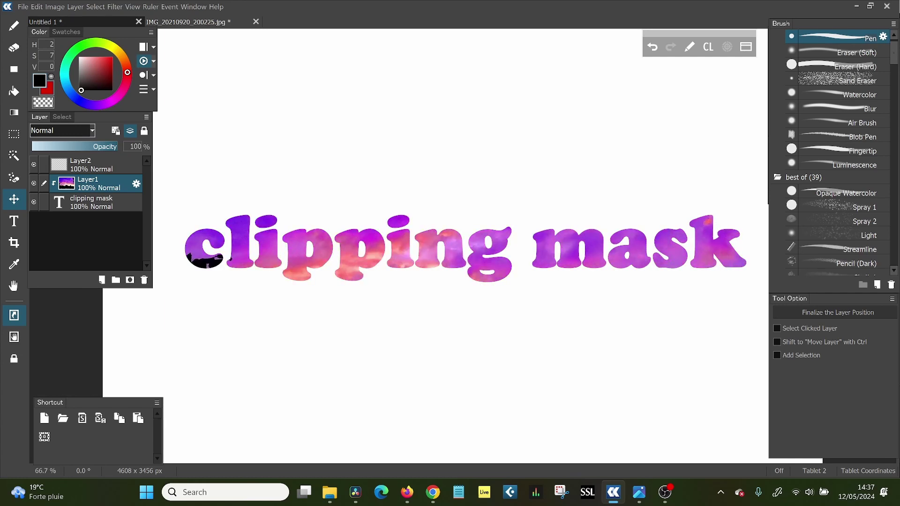
# Move the text layer upward over the photo, and link Layer1 to it so both move together to a slightly higher position
pyautogui.click(72, 207)
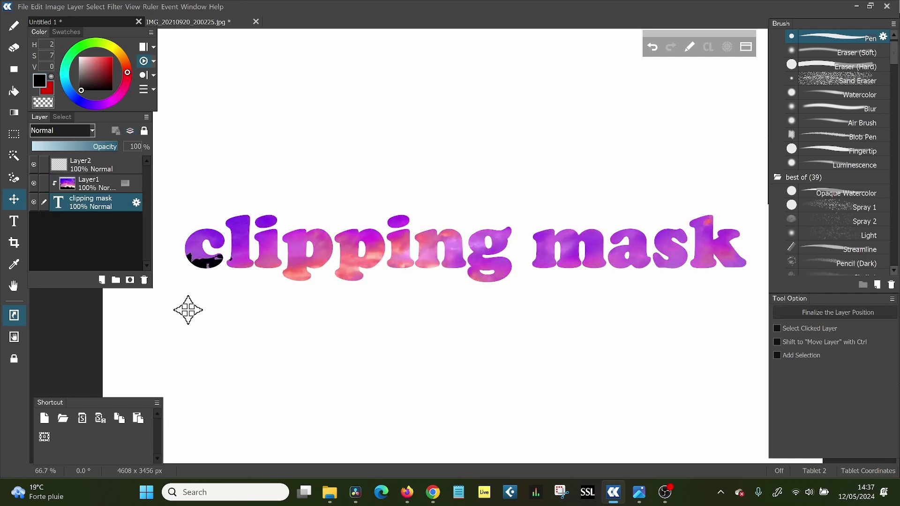
pyautogui.moveTo(406, 277); pyautogui.dragTo(410, 237)
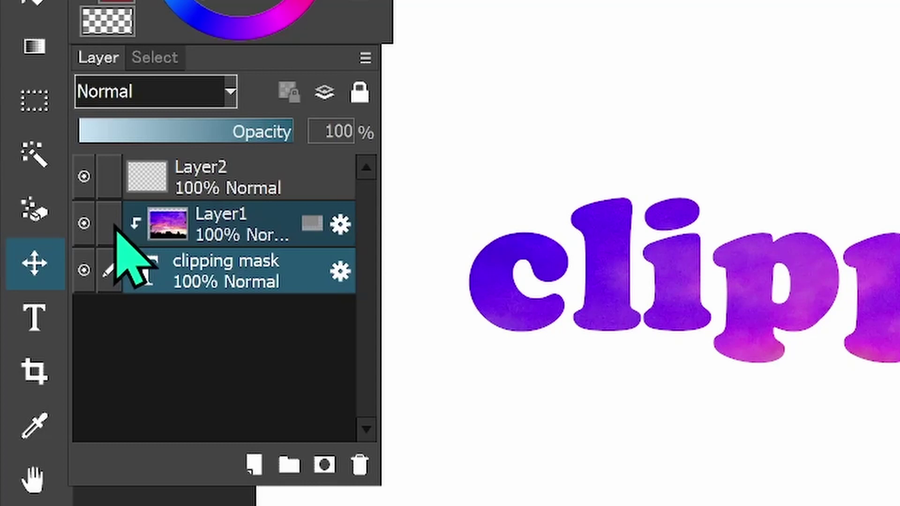
pyautogui.click(45, 184)
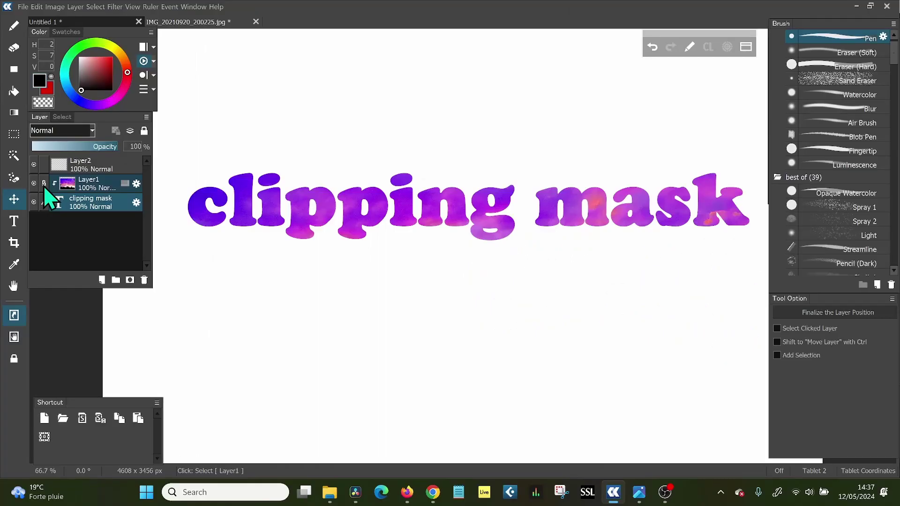
pyautogui.moveTo(439, 253); pyautogui.dragTo(438, 323)
pyautogui.moveTo(459, 277); pyautogui.dragTo(452, 246)
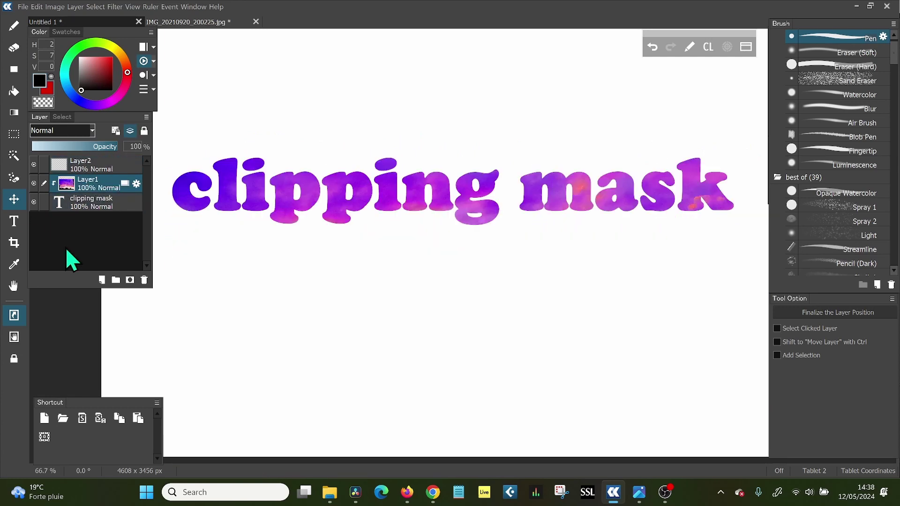
# Release Layer1's clipping to compare the plain photo with the text beneath, and clip Layer1 to the text again
pyautogui.click(130, 132)
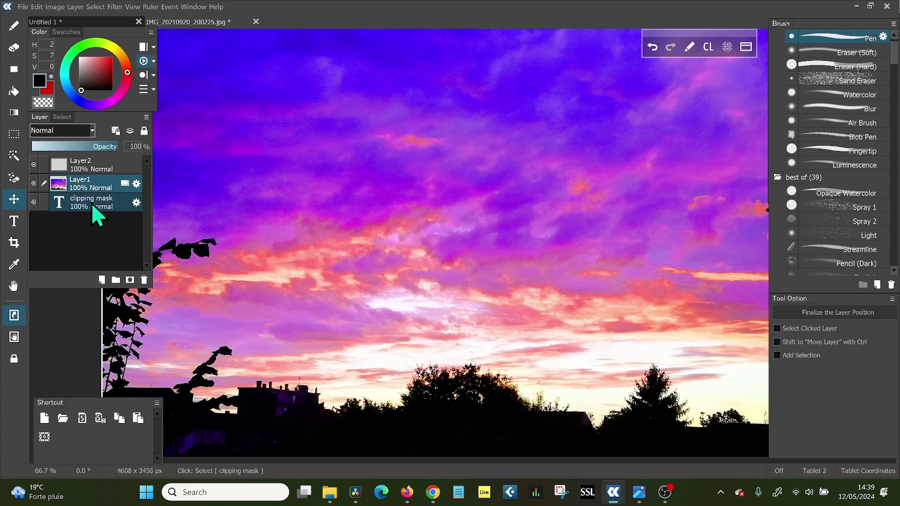
pyautogui.click(33, 184)
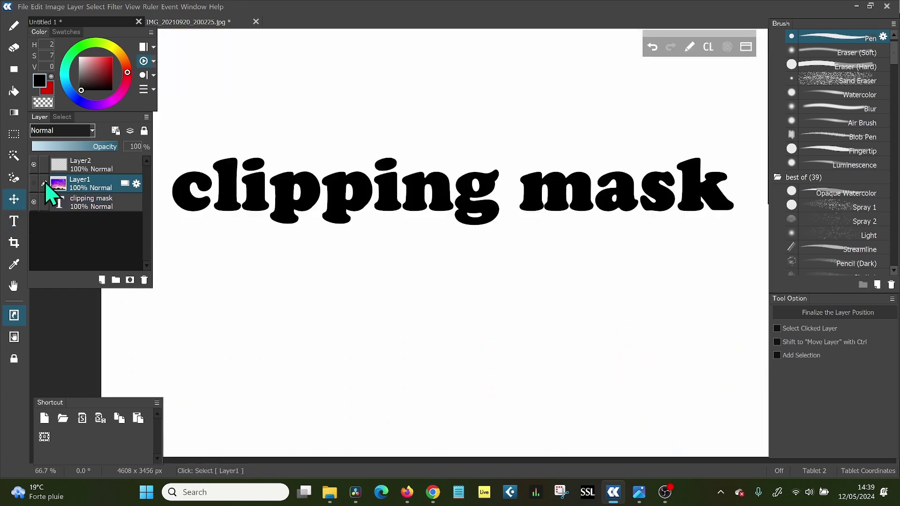
pyautogui.click(33, 183)
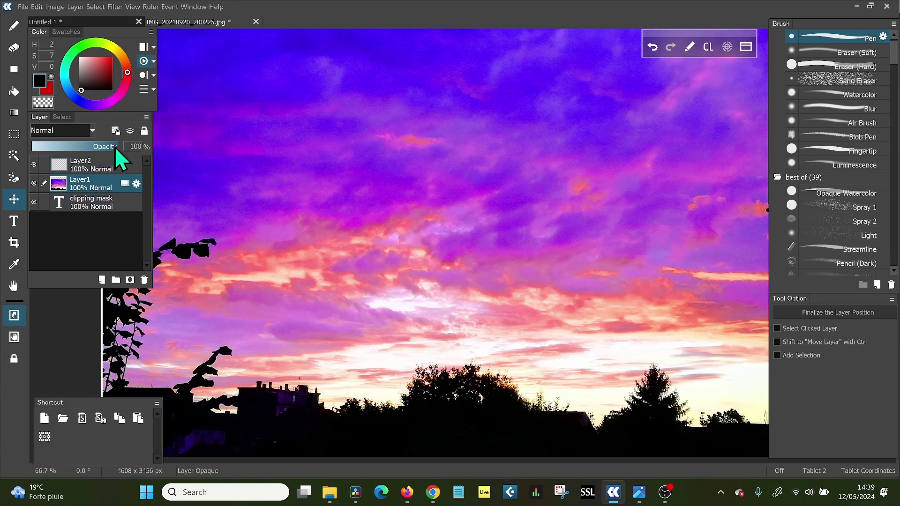
pyautogui.moveTo(115, 146)
pyautogui.mouseDown()
pyautogui.moveTo(62, 145)
pyautogui.moveTo(127, 148)
pyautogui.mouseUp()
pyautogui.click(130, 130)
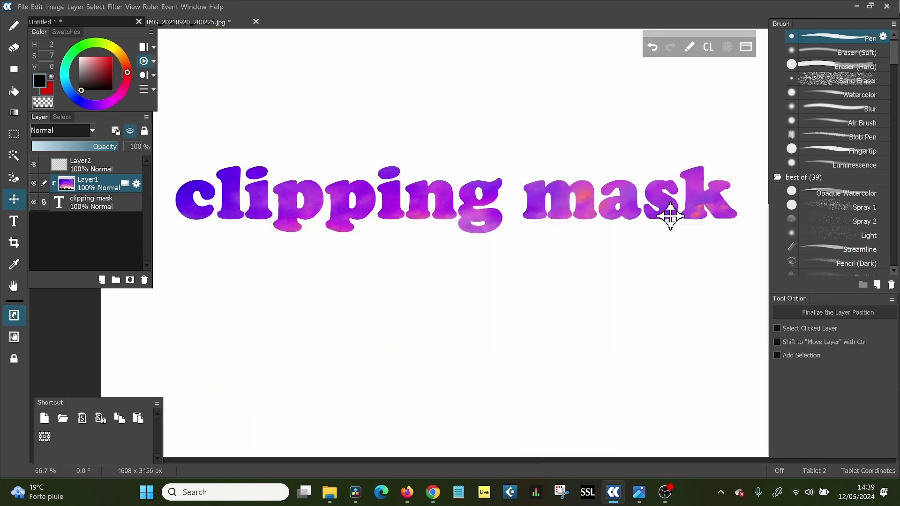
# Toggle the visibility of the text layer and Layer1 in turn to examine how each contributes to the clipped result
pyautogui.click(34, 202)
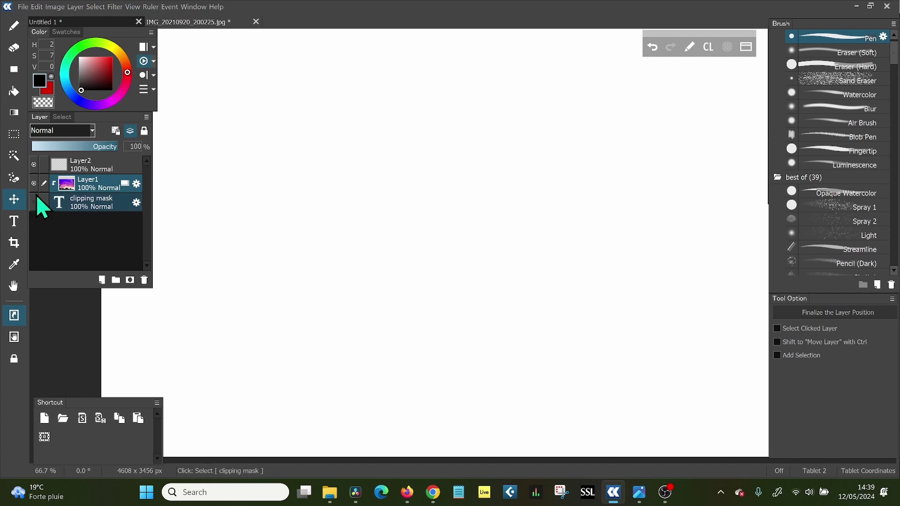
pyautogui.click(34, 201)
pyautogui.click(34, 183)
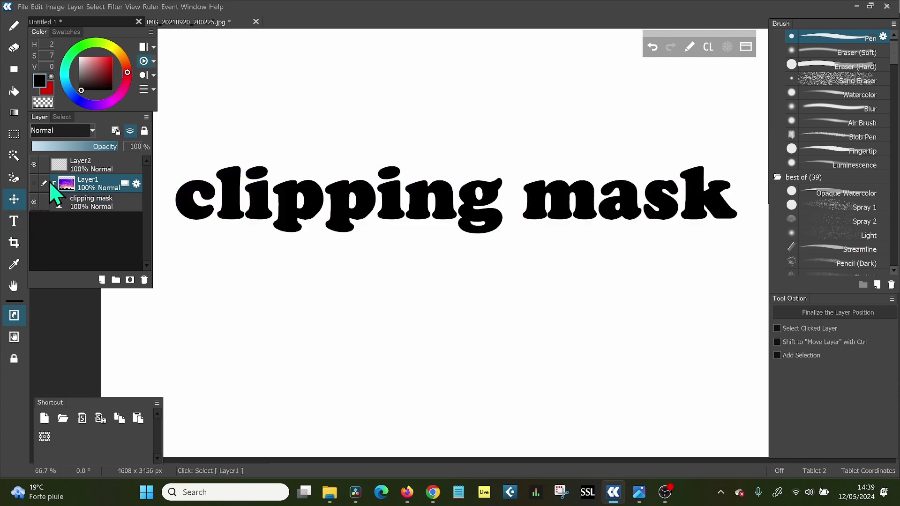
pyautogui.click(35, 185)
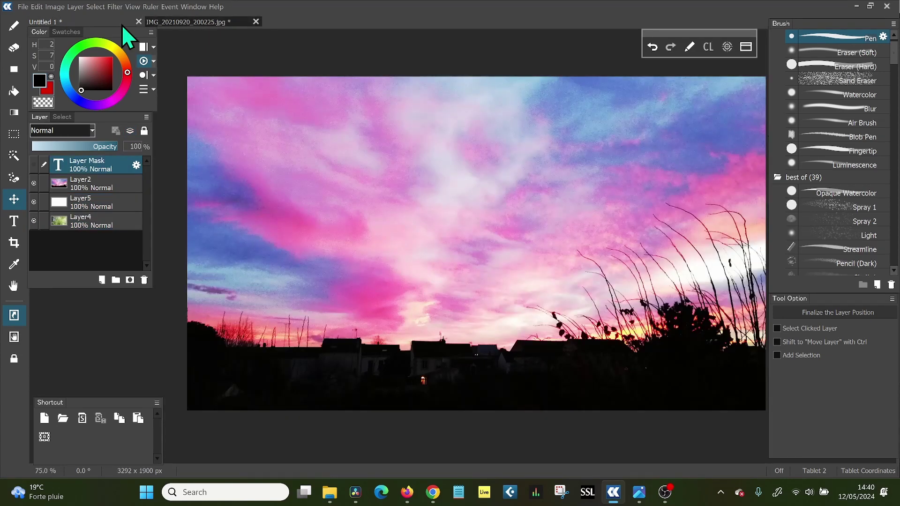
# Show the Layer Mask text layer in the IMG_20210920_200225.jpg document and create a selection from its letters
pyautogui.click(33, 164)
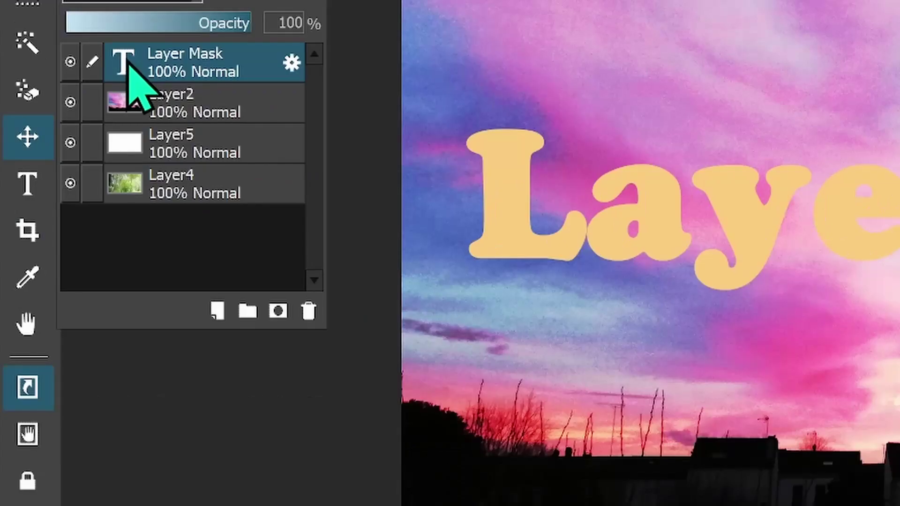
pyautogui.keyDown('ctrl'); pyautogui.click(59, 163); pyautogui.keyUp('ctrl')
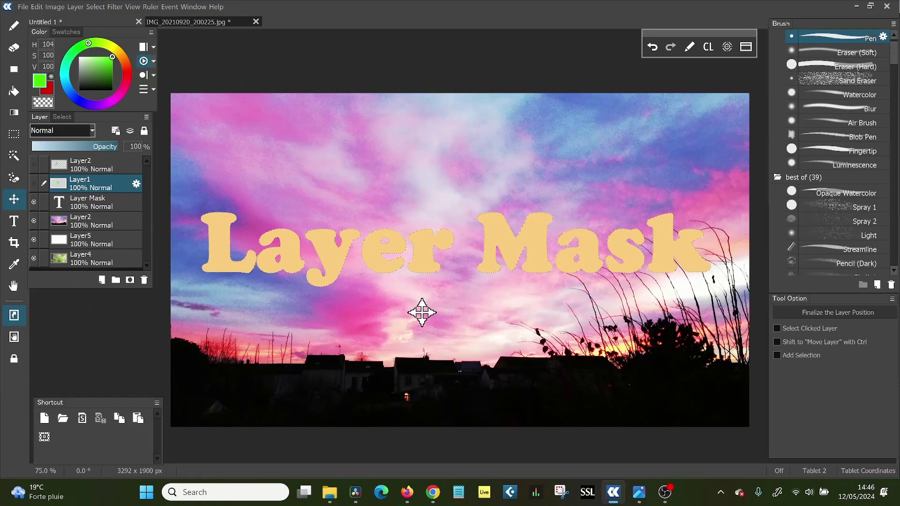
# Show the green paw on Layer1 and hide the Layer2 sunset photo and the Layer Mask text layer
pyautogui.click(34, 183)
pyautogui.click(34, 220)
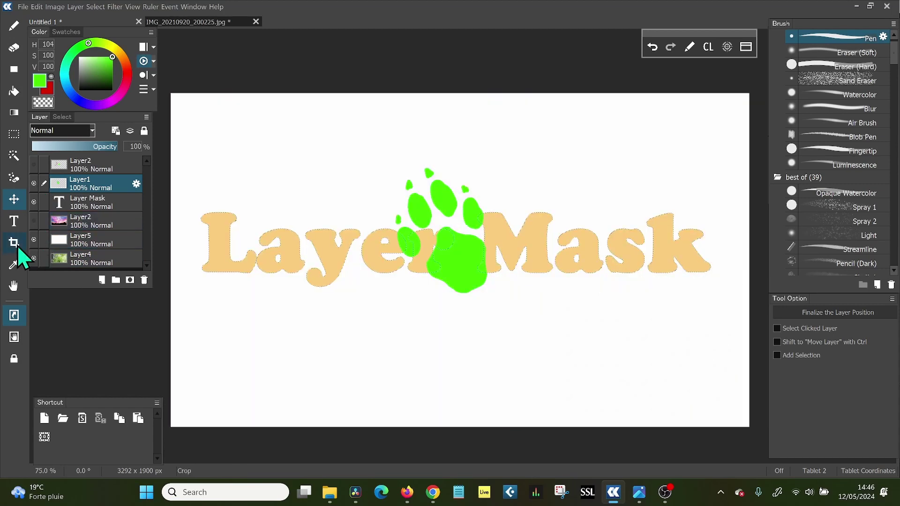
pyautogui.click(34, 202)
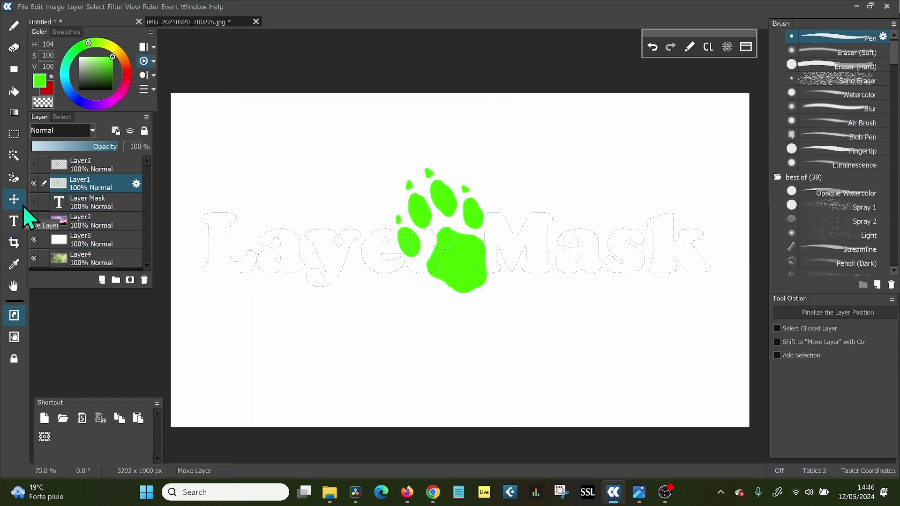
# Create a selection from the green paw on Layer1 and inspect its outline up close
pyautogui.keyDown('ctrl'); pyautogui.click(60, 182); pyautogui.keyUp('ctrl')
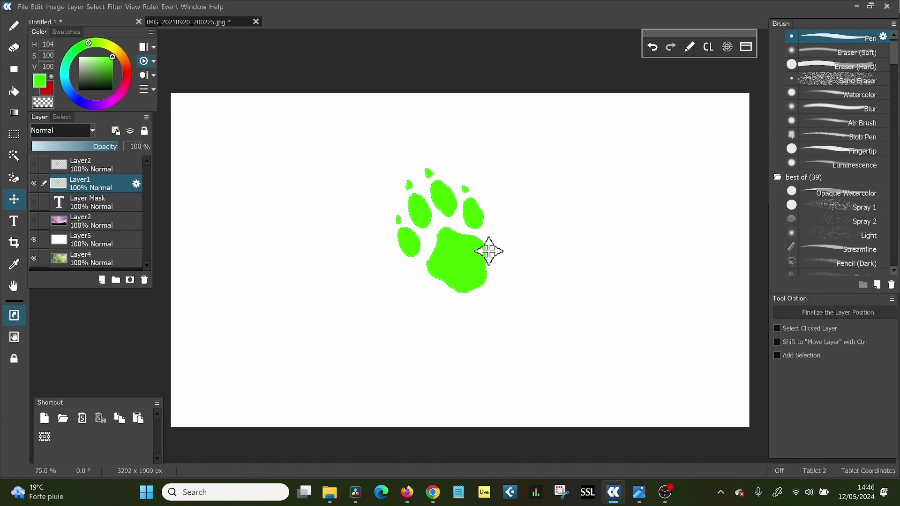
pyautogui.scroll(1, 438, 215)
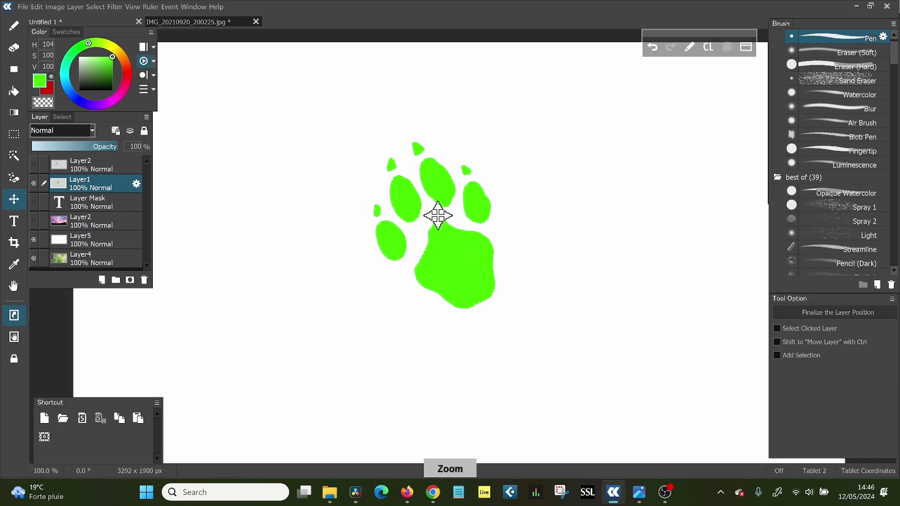
pyautogui.scroll(4, 438, 215)
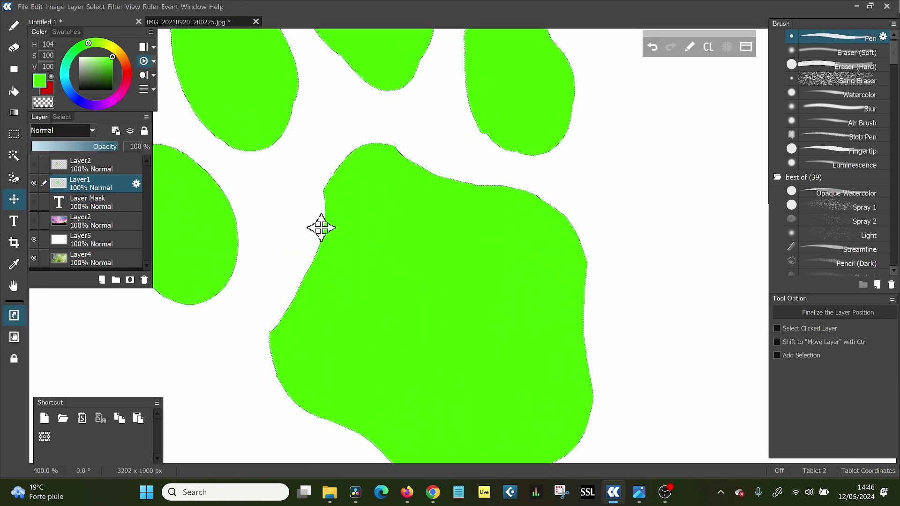
pyautogui.scroll(-2, 327, 242)
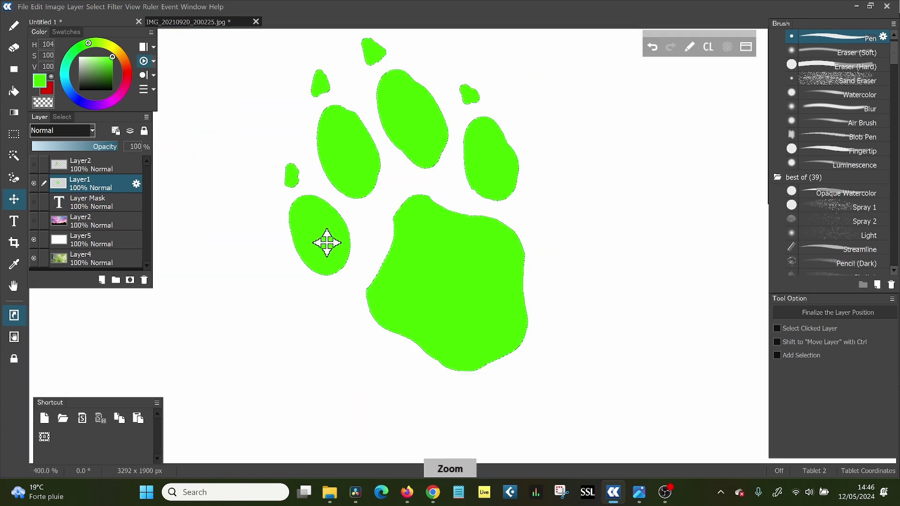
pyautogui.scroll(-1, 326, 242)
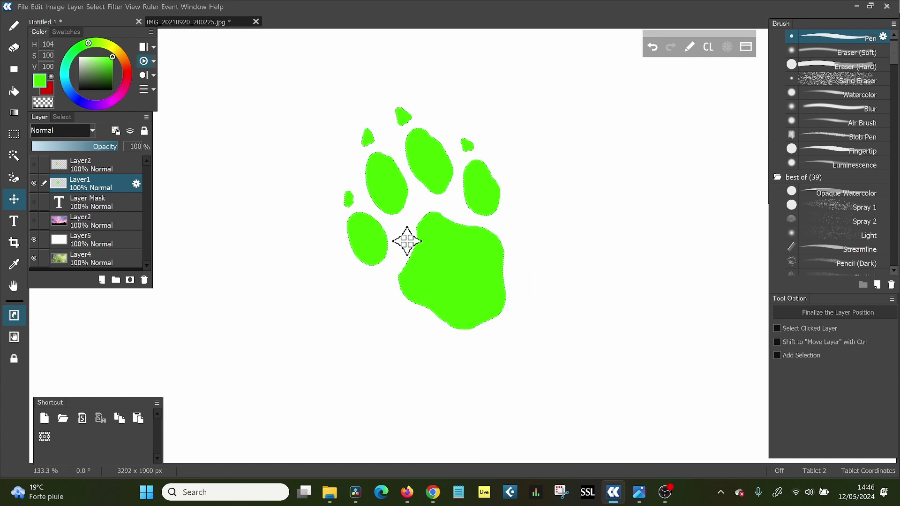
pyautogui.scroll(-1, 407, 241)
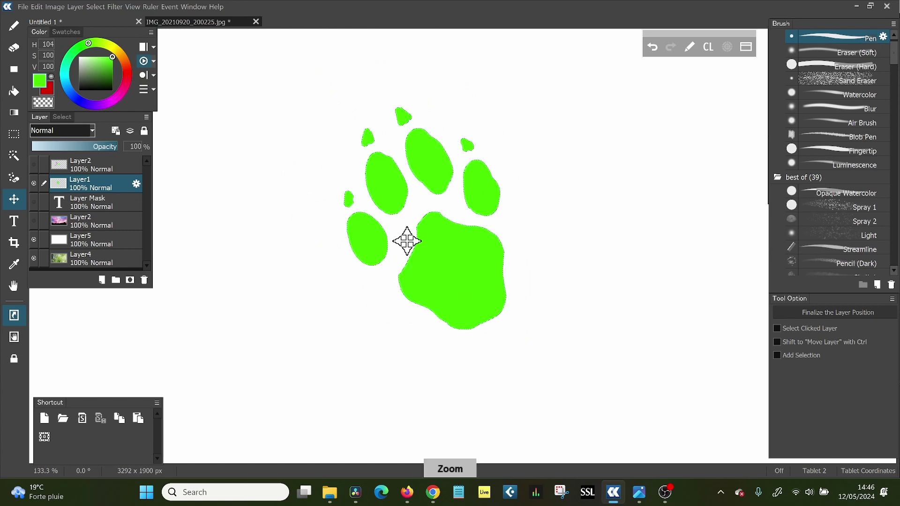
# Show the Layer2 sunset photo again and add a layer mask to it from the paw selection
pyautogui.click(34, 222)
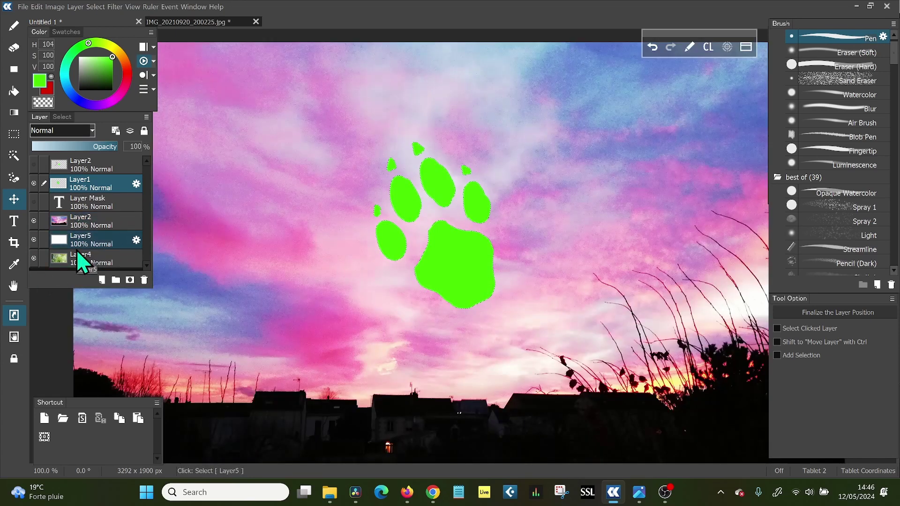
pyautogui.click(90, 224)
pyautogui.keyDown('ctrl'); pyautogui.click(96, 237); pyautogui.keyUp('ctrl')
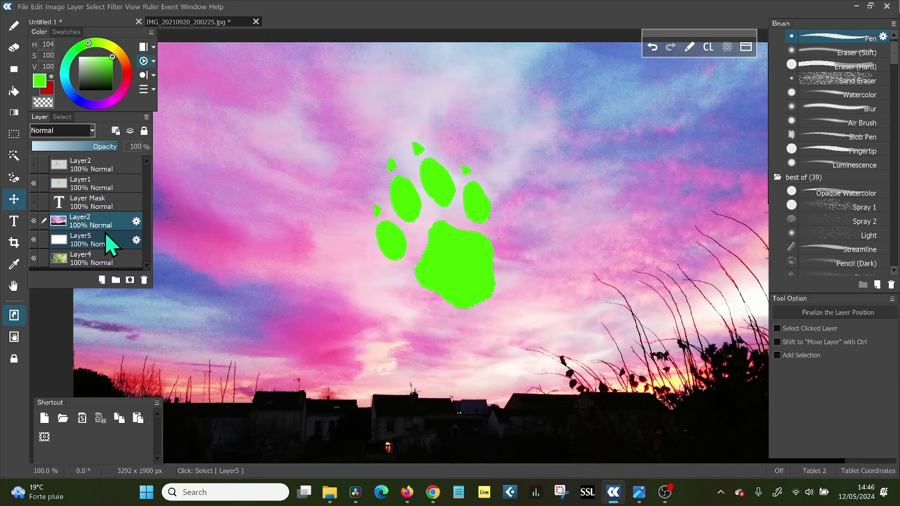
pyautogui.click(103, 227)
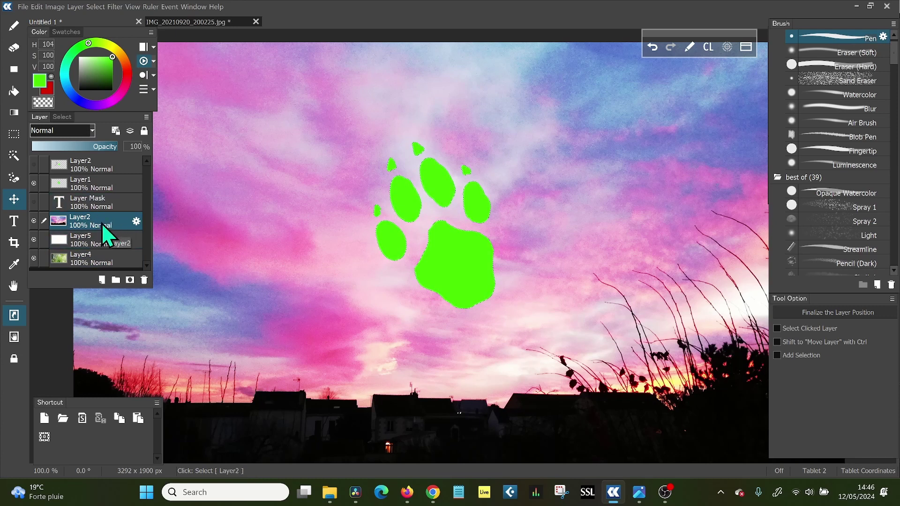
pyautogui.click(130, 281)
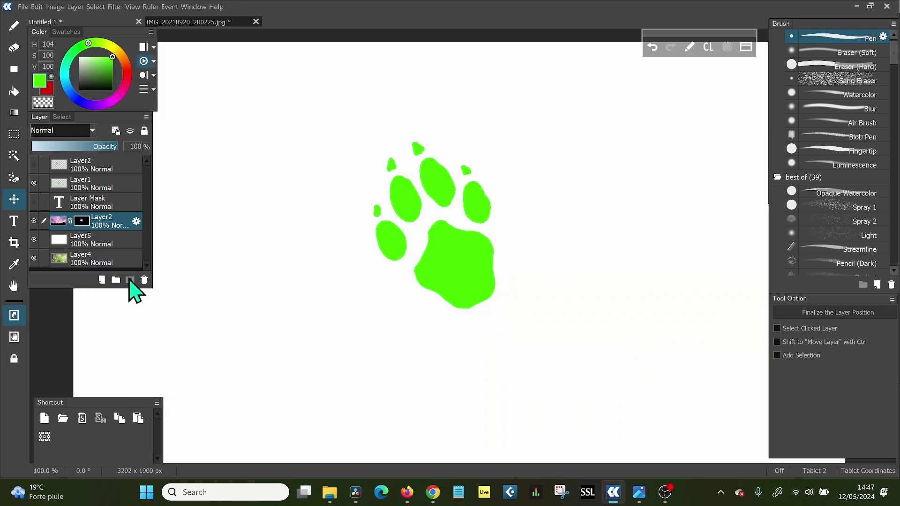
# Hide the green paw on Layer1 to expose the masked sunset photo, toggling it once to compare
pyautogui.keyDown('ctrl'); pyautogui.click(89, 238); pyautogui.keyUp('ctrl')
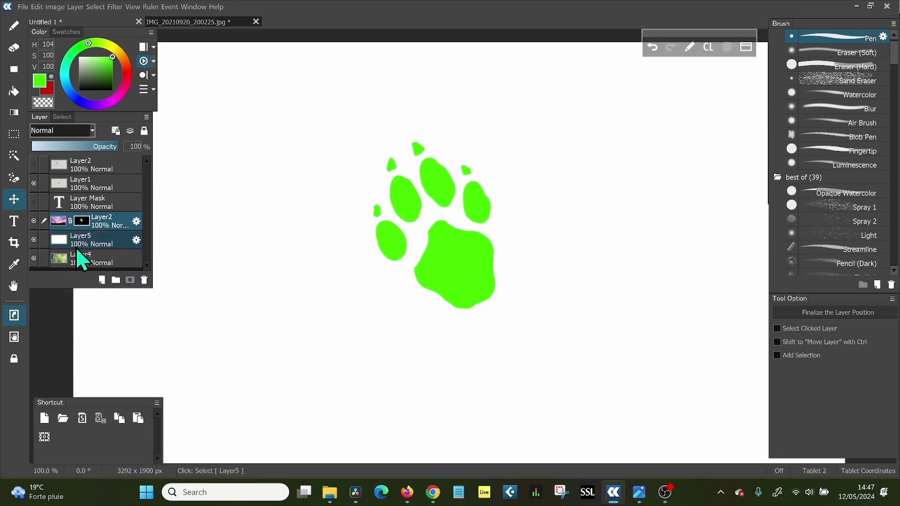
pyautogui.click(33, 183)
pyautogui.keyDown('ctrl'); pyautogui.click(100, 181); pyautogui.keyUp('ctrl')
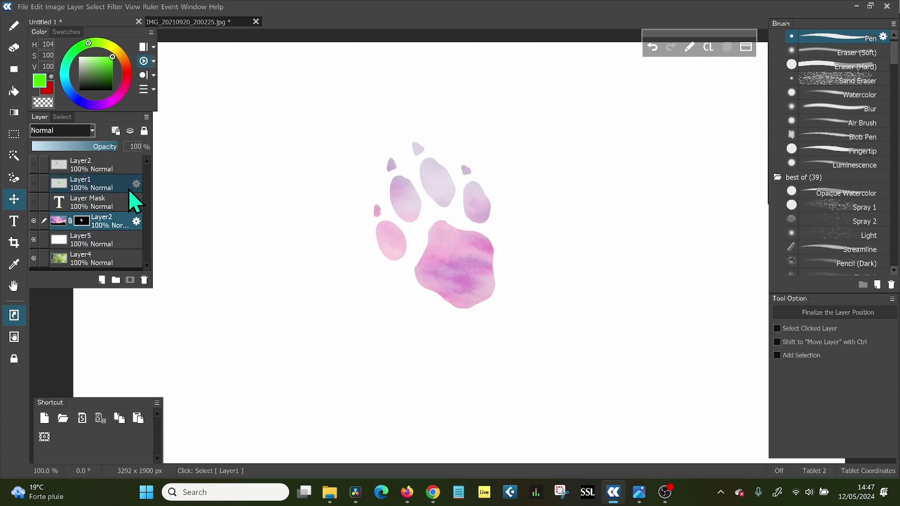
pyautogui.click(34, 184)
pyautogui.click(33, 183)
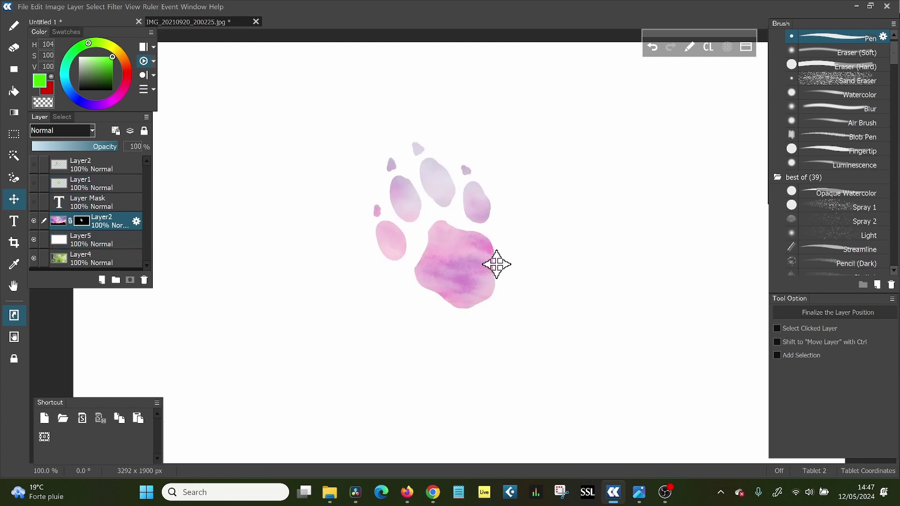
# Move the Layer2 sunset photo together with its linked paw mask slightly on the canvas
pyautogui.moveTo(55, 223)
pyautogui.mouseDown()
pyautogui.moveTo(77, 237)
pyautogui.moveTo(58, 223)
pyautogui.mouseUp()
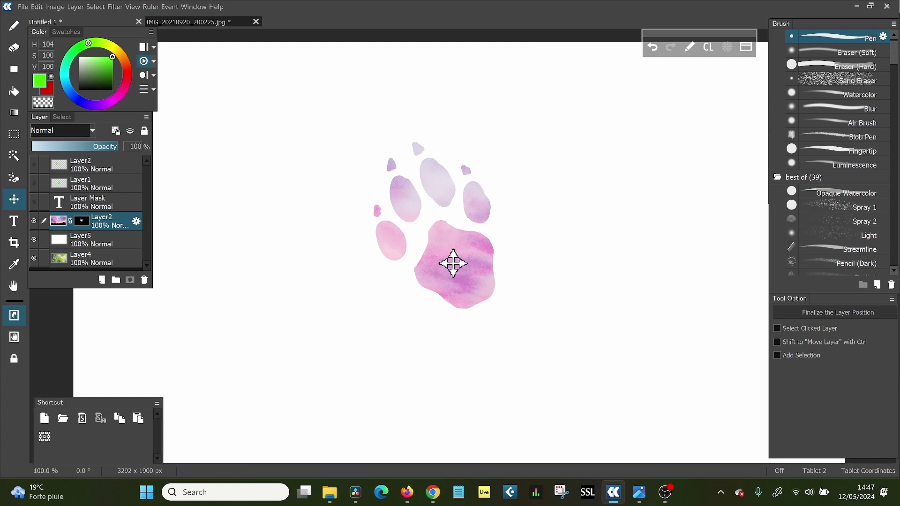
pyautogui.moveTo(453, 263); pyautogui.dragTo(423, 240)
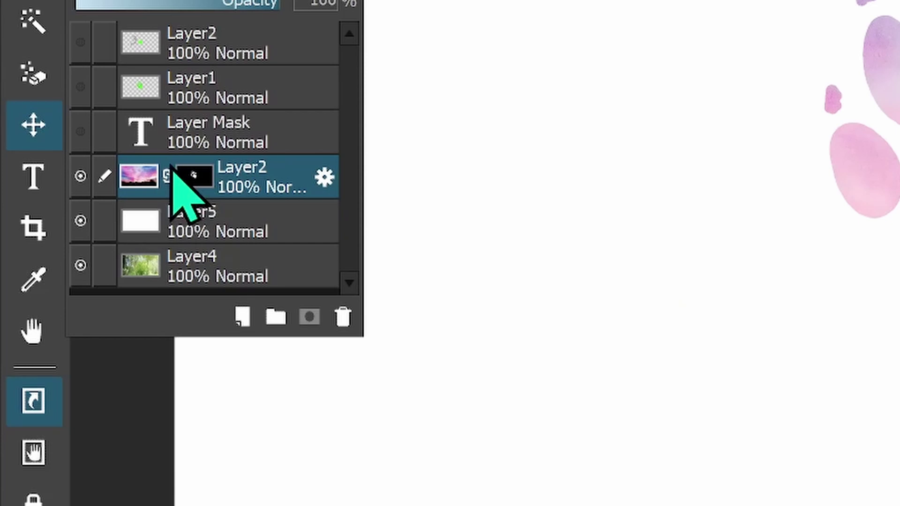
pyautogui.moveTo(841, 154); pyautogui.dragTo(898, 234)
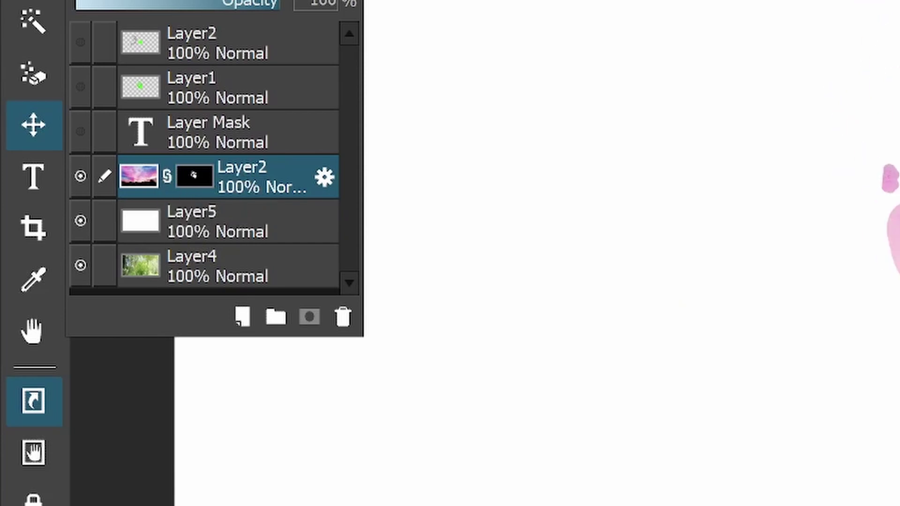
pyautogui.moveTo(424, 266); pyautogui.dragTo(420, 258)
pyautogui.click(136, 178)
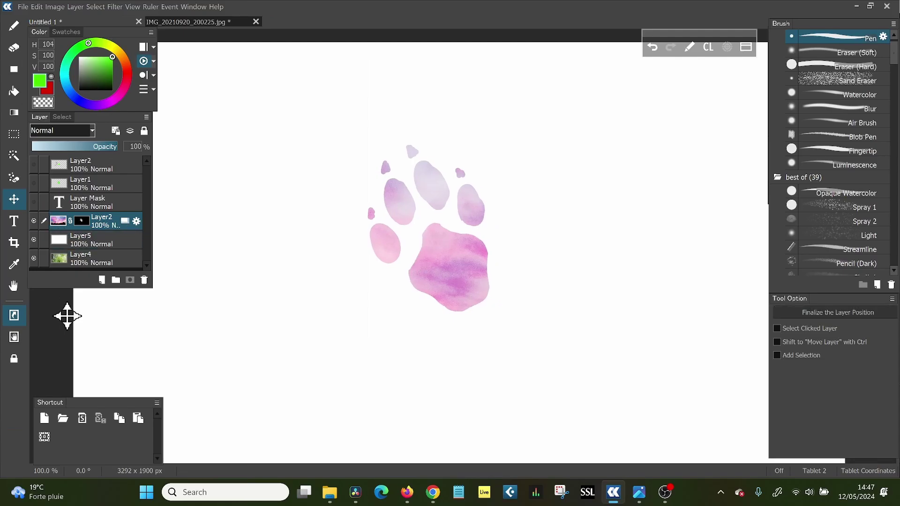
# Move the Layer2 photo and its linked paw mask slightly upward, and unlink them to shift the photo alone inside the paw
pyautogui.moveTo(487, 364); pyautogui.dragTo(484, 340)
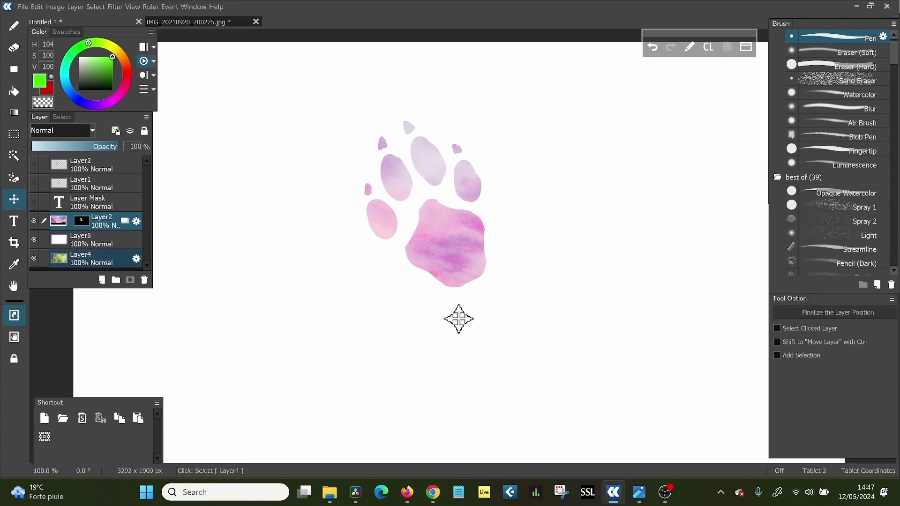
pyautogui.moveTo(487, 335); pyautogui.dragTo(627, 249)
# Move the unlinked paw mask on its own over the Layer2 sunset photo, and undo the separate photo and mask moves
pyautogui.click(79, 220)
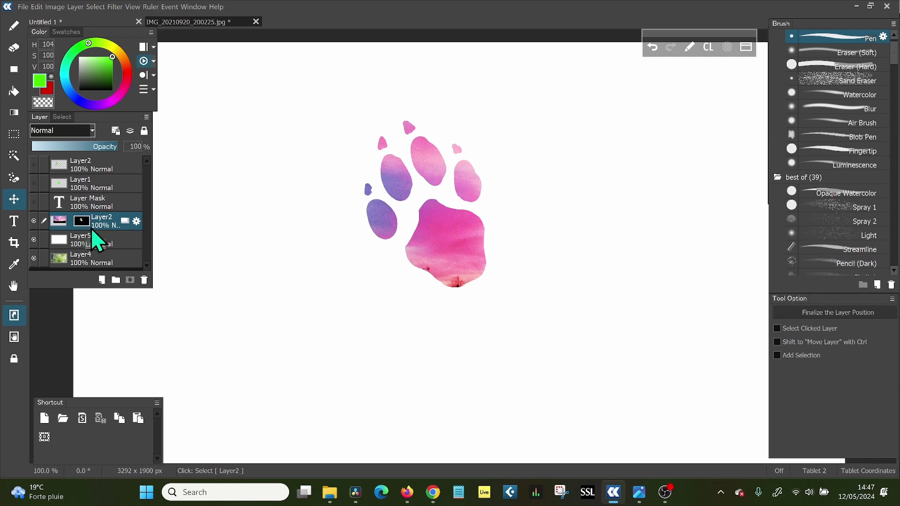
pyautogui.moveTo(452, 253); pyautogui.dragTo(313, 278)
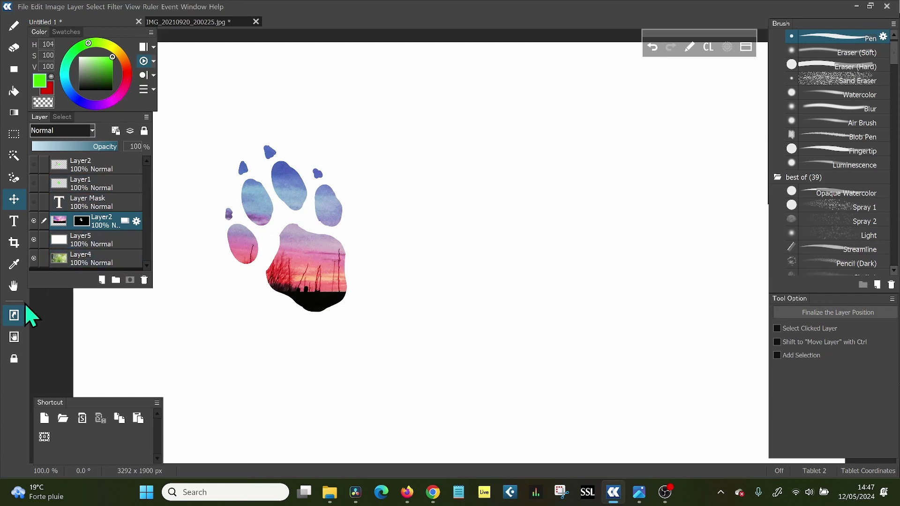
pyautogui.hotkey('ctrl', 'z')
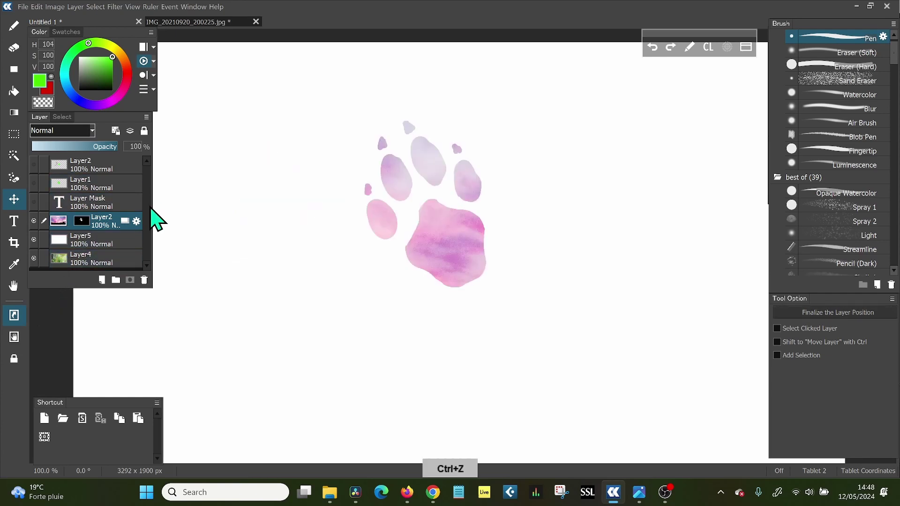
# Turn off Layer2's layer mask to view the whole sunset photo, and turn it back on
pyautogui.click(146, 117)
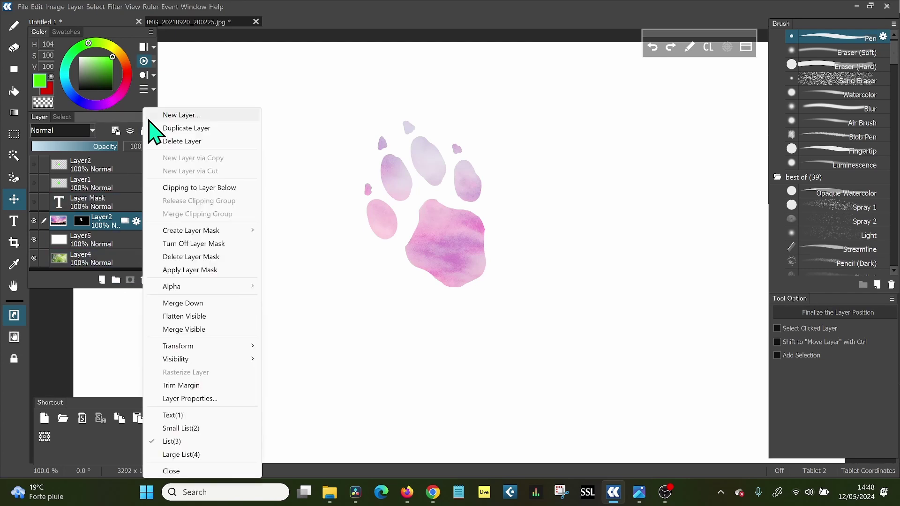
pyautogui.click(194, 245)
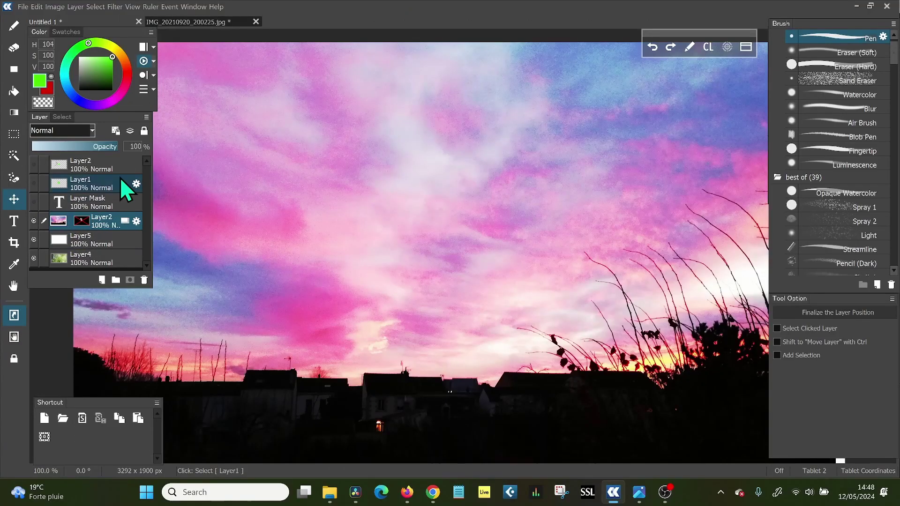
pyautogui.click(147, 118)
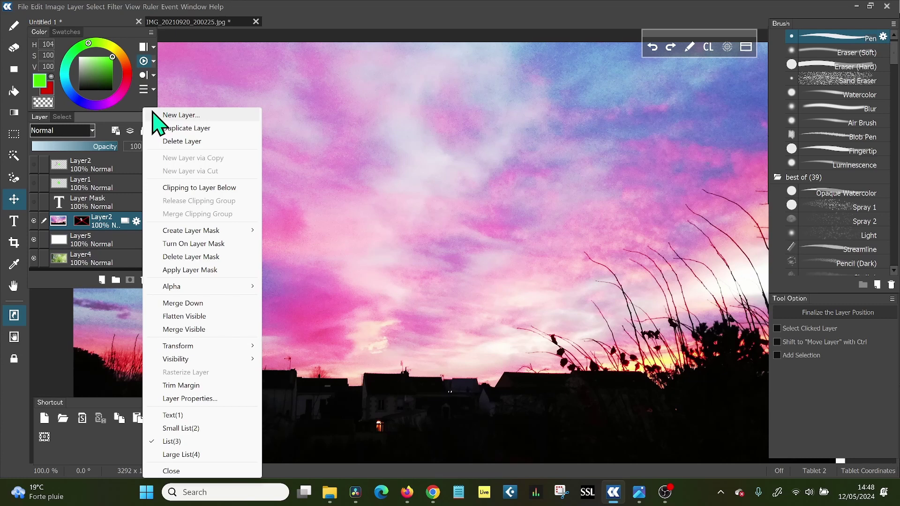
pyautogui.click(202, 245)
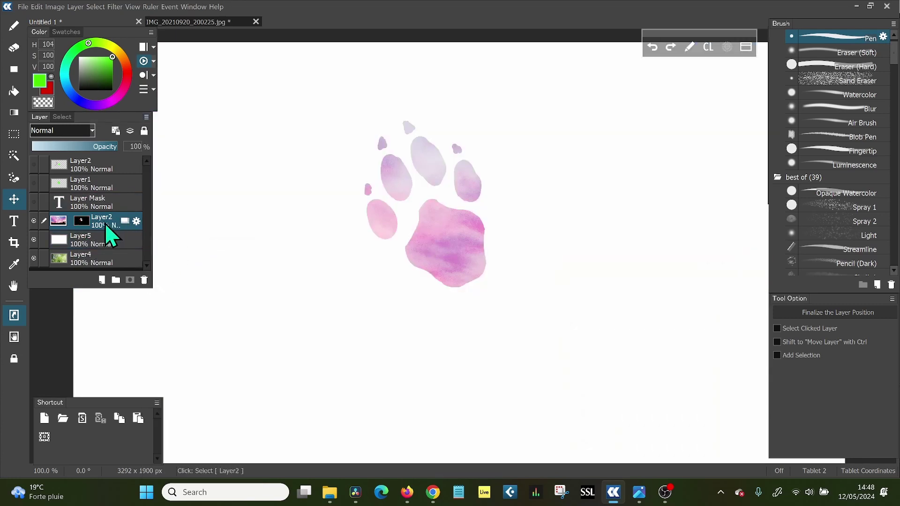
# Delete the paw layer mask from Layer2 and show the Layer Mask text layer
pyautogui.click(146, 117)
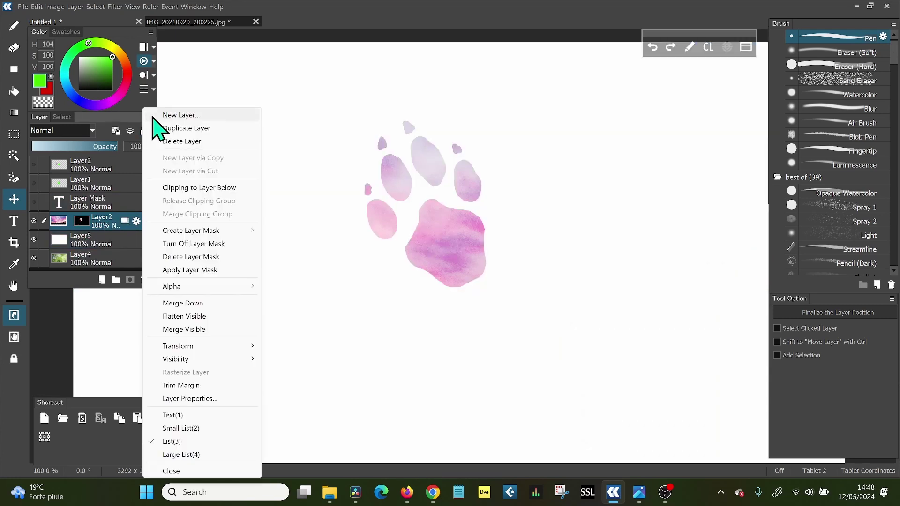
pyautogui.click(202, 259)
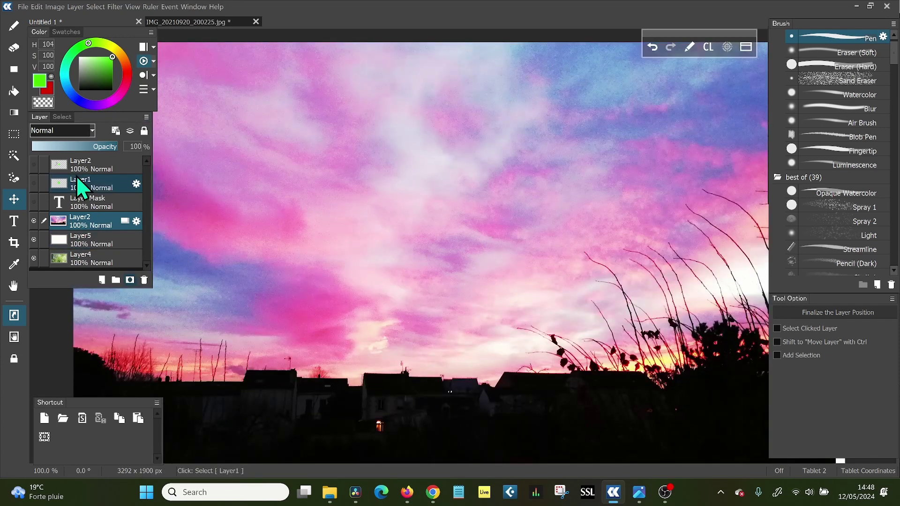
pyautogui.click(34, 202)
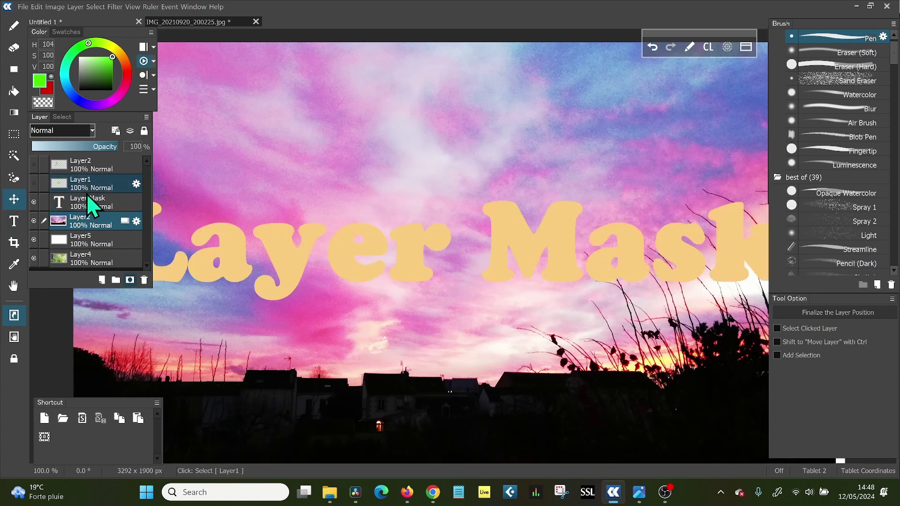
# Mask the Layer2 sunset photo with a selection made from the Layer Mask text, and hide the text layer
pyautogui.keyDown('ctrl'); pyautogui.click(61, 204); pyautogui.keyUp('ctrl')
pyautogui.click(58, 227)
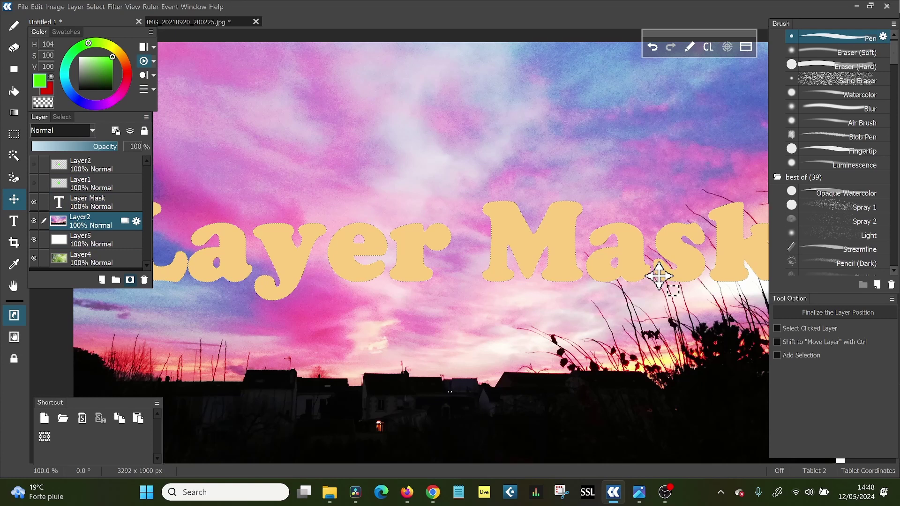
pyautogui.scroll(4, 653, 273)
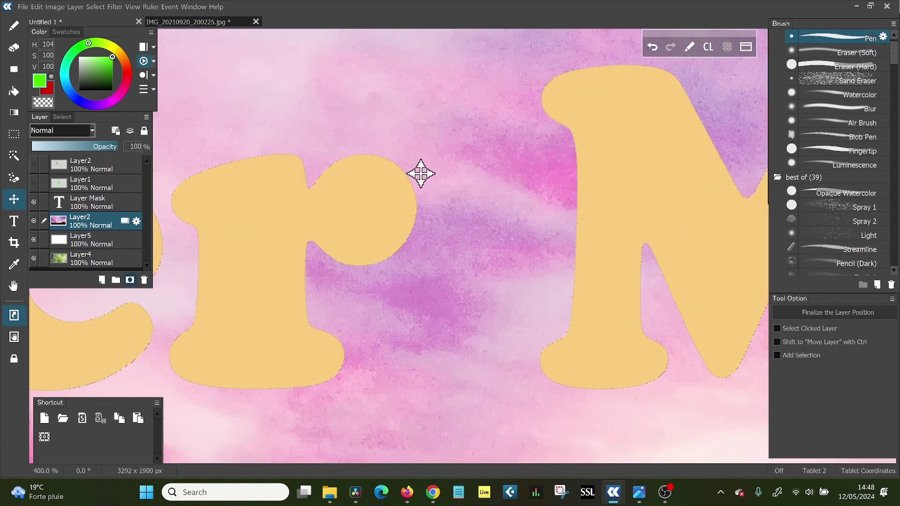
pyautogui.scroll(-4, 420, 174)
pyautogui.scroll(-1, 420, 174)
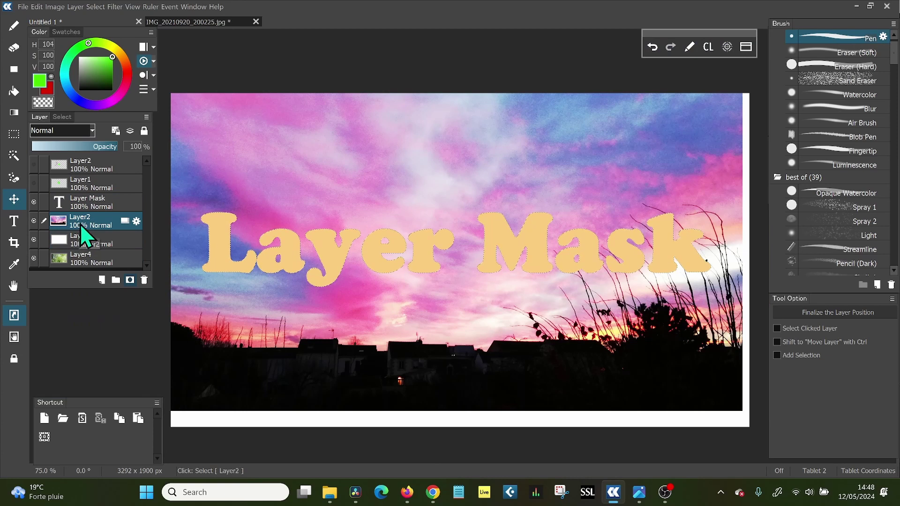
pyautogui.click(130, 281)
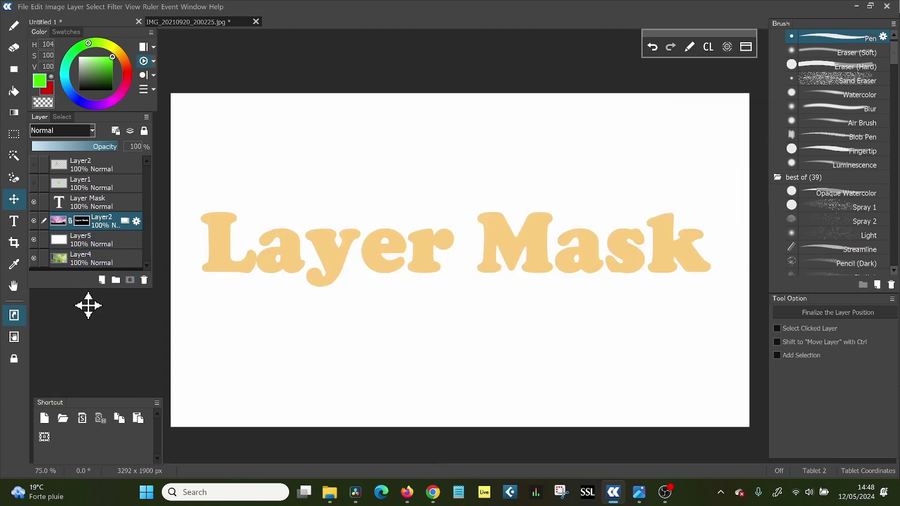
pyautogui.click(34, 202)
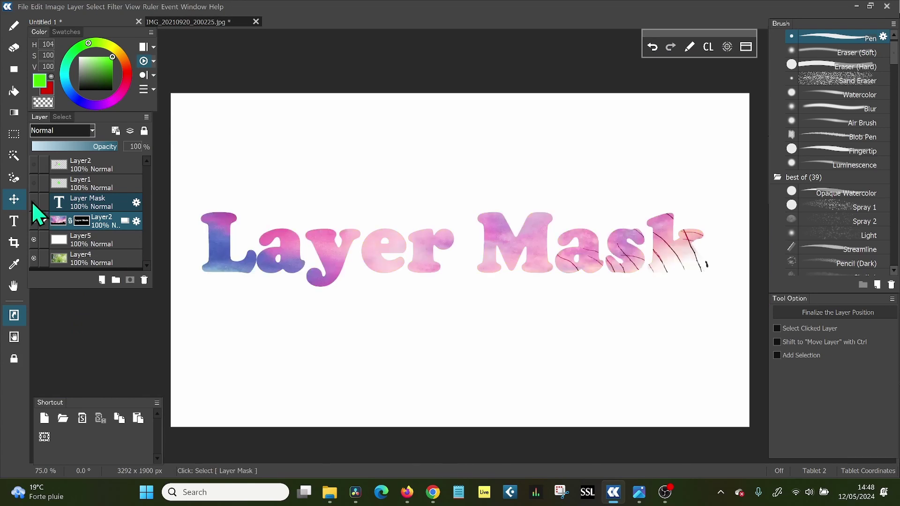
# Unlink Layer2's photo from its text mask and reposition the photo so pink and blue sky fills the letters
pyautogui.click(61, 223)
pyautogui.moveTo(394, 313); pyautogui.dragTo(374, 199)
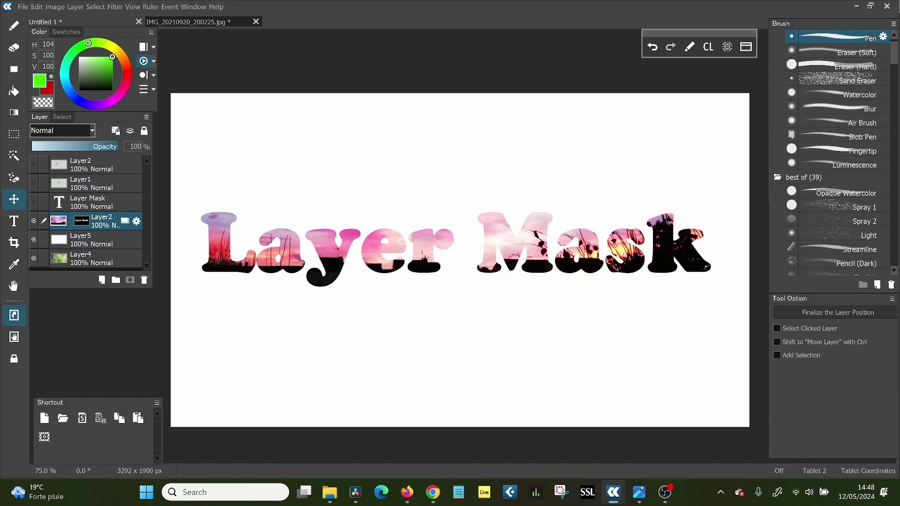
pyautogui.moveTo(265, 338); pyautogui.dragTo(268, 335)
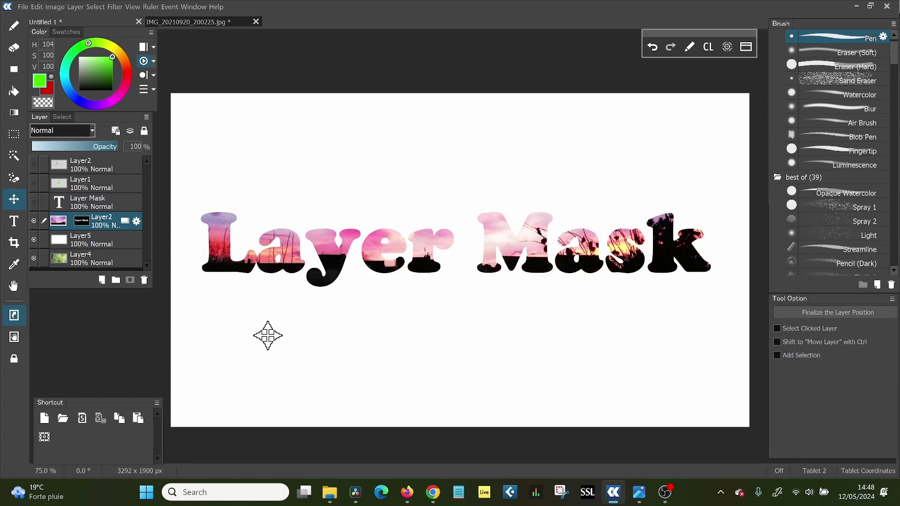
pyautogui.moveTo(430, 267); pyautogui.dragTo(411, 293)
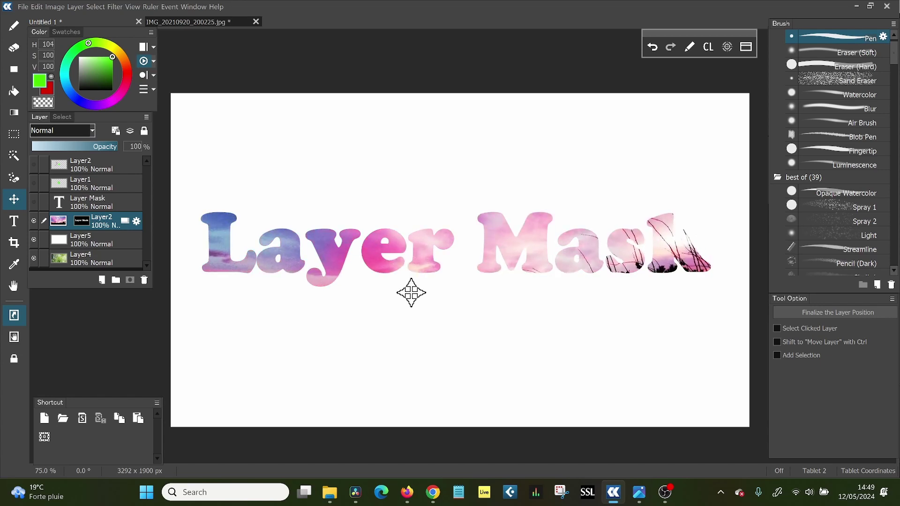
# Make the Layer2 mask the paint target and set up a white Pen brush at 85 px
pyautogui.click(93, 258)
pyautogui.click(83, 226)
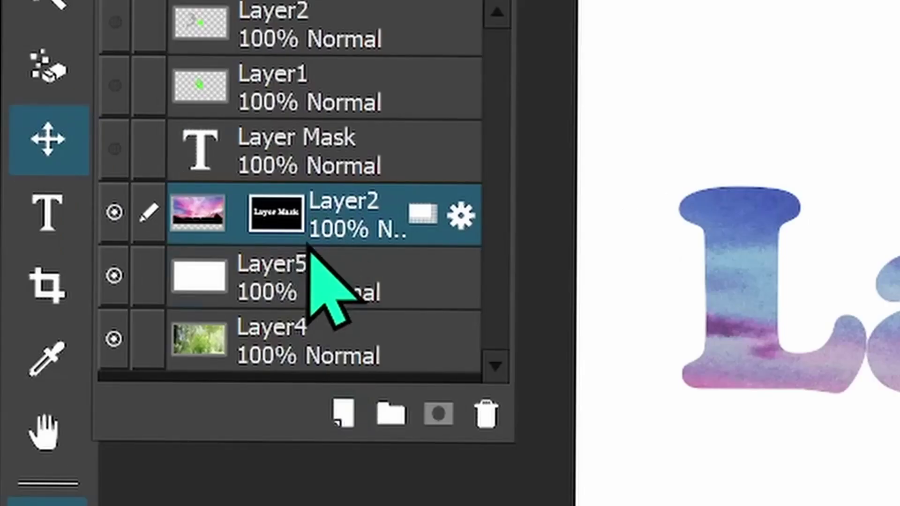
pyautogui.keyDown('ctrl'); pyautogui.click(304, 253); pyautogui.keyUp('ctrl')
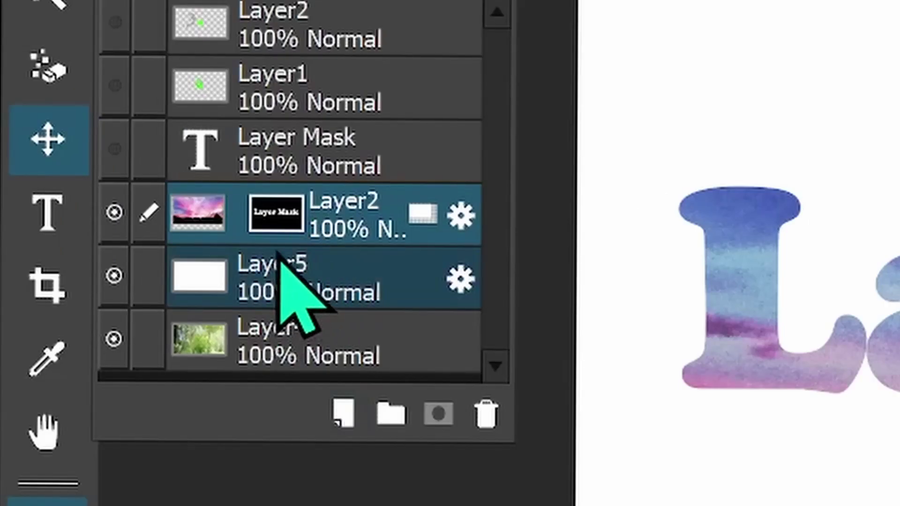
pyautogui.keyDown('ctrl'); pyautogui.click(281, 257); pyautogui.keyUp('ctrl')
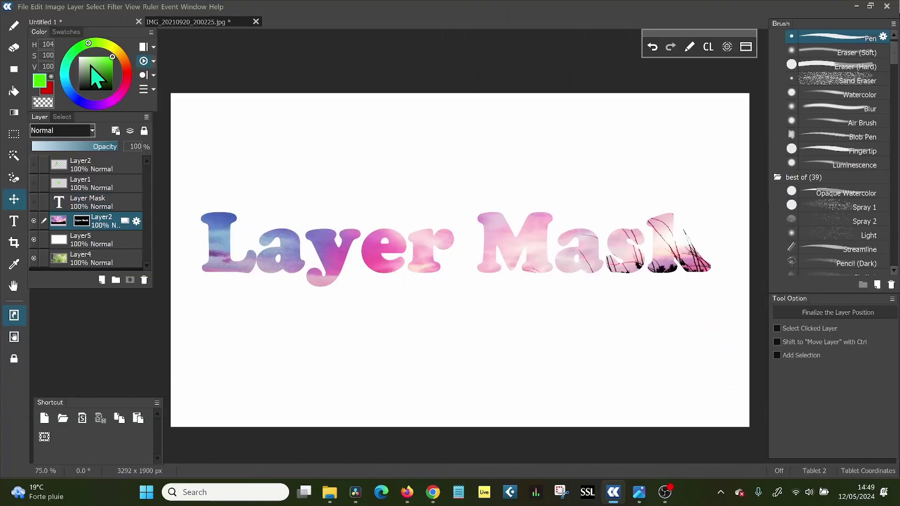
pyautogui.click(19, 24)
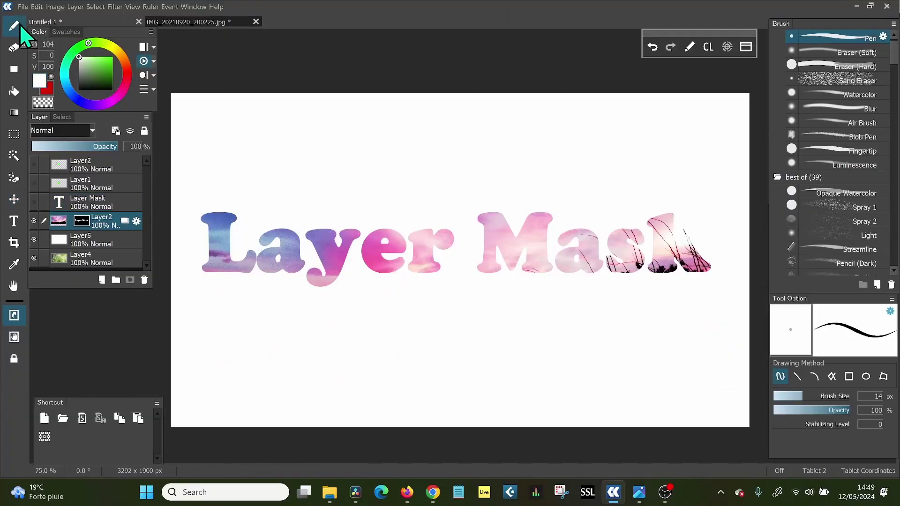
pyautogui.moveTo(805, 396); pyautogui.dragTo(845, 395)
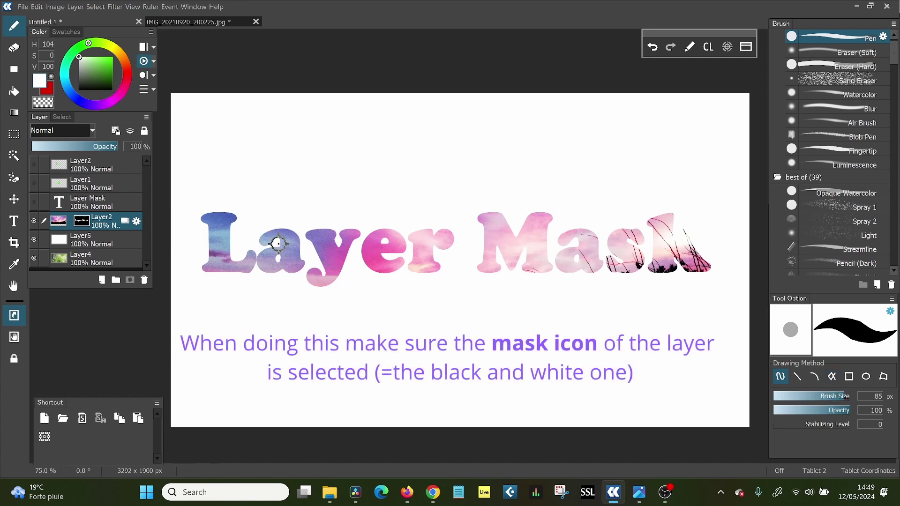
# Paint white strokes on the mask above the word Layer and around the letters to reveal more of the photo
pyautogui.moveTo(268, 233)
pyautogui.mouseDown()
pyautogui.moveTo(331, 204)
pyautogui.moveTo(459, 197)
pyautogui.mouseUp()
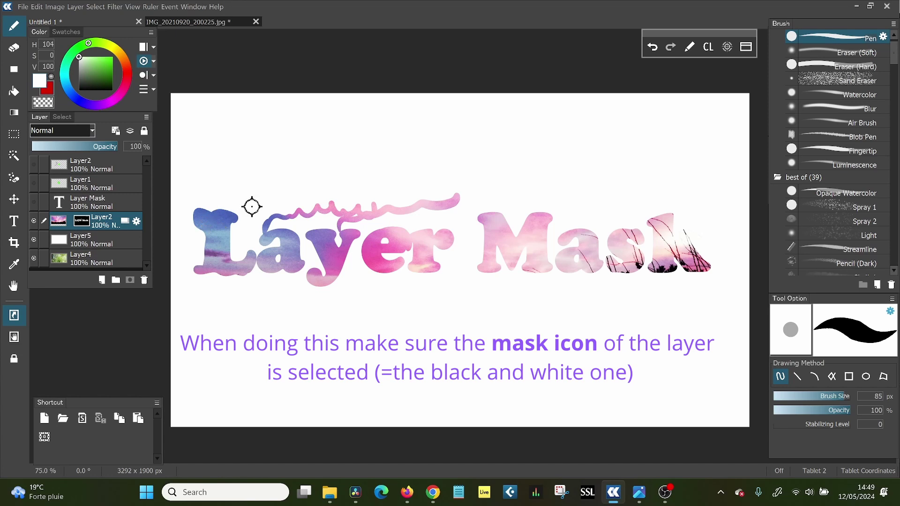
pyautogui.moveTo(484, 209); pyautogui.dragTo(473, 216)
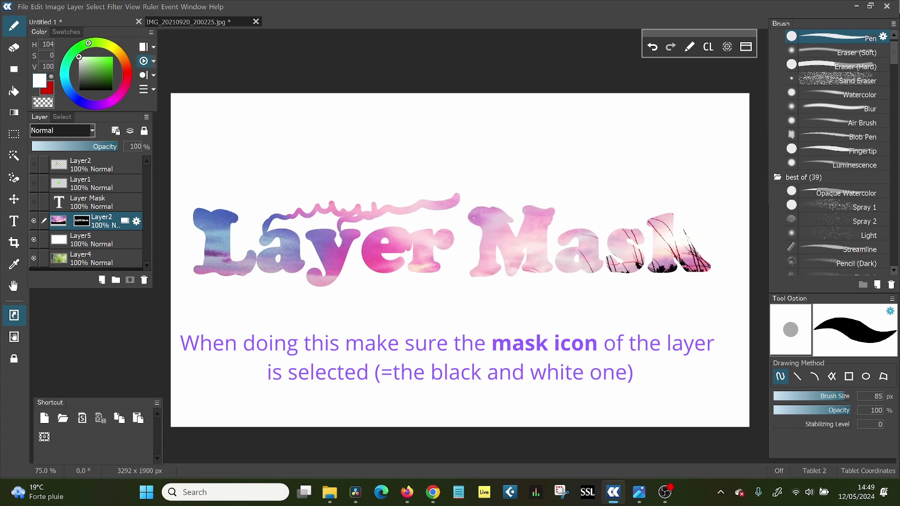
pyautogui.moveTo(574, 229); pyautogui.dragTo(598, 237)
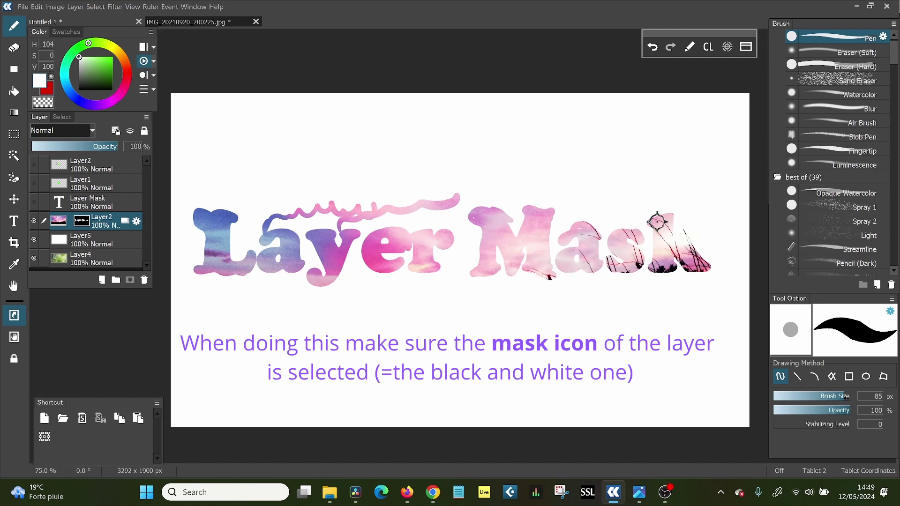
# Paint extra white strokes around the letter k on the mask, and undo them
pyautogui.moveTo(656, 222)
pyautogui.mouseDown()
pyautogui.moveTo(630, 200)
pyautogui.moveTo(661, 189)
pyautogui.moveTo(674, 196)
pyautogui.mouseUp()
pyautogui.moveTo(695, 207)
pyautogui.mouseDown()
pyautogui.moveTo(682, 220)
pyautogui.moveTo(717, 266)
pyautogui.moveTo(688, 287)
pyautogui.mouseUp()
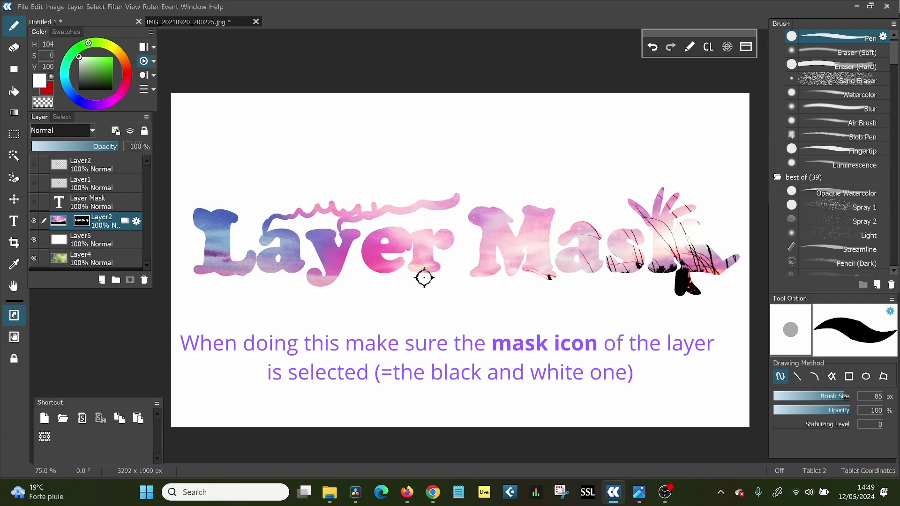
pyautogui.hotkey('ctrl', 'z')
pyautogui.hotkey('ctrl', 'z')
pyautogui.hotkey('ctrl', 'z')
pyautogui.hotkey('ctrl', 'z')
pyautogui.hotkey('ctrl', 'z')
pyautogui.hotkey('ctrl', 'z')
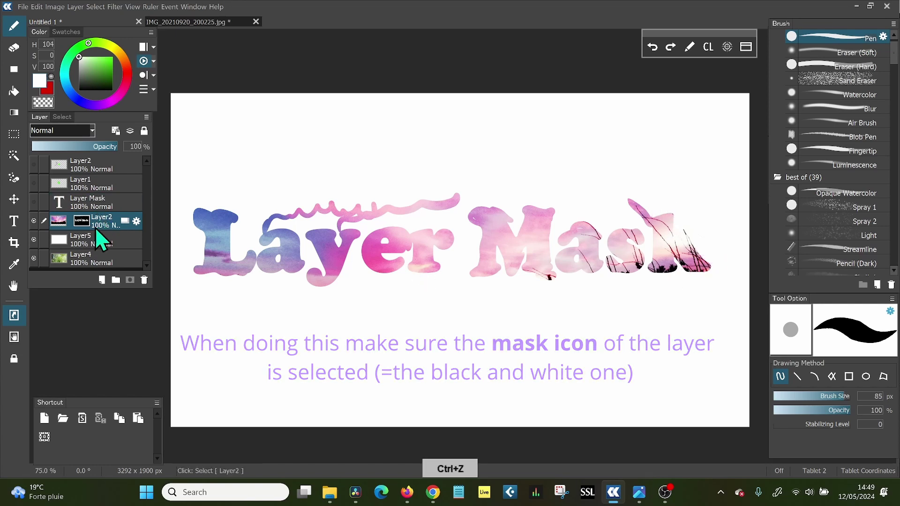
# Paint black on the mask inside the letters, and add wide strokes across the text at 172 px and 52% opacity
pyautogui.click(80, 89)
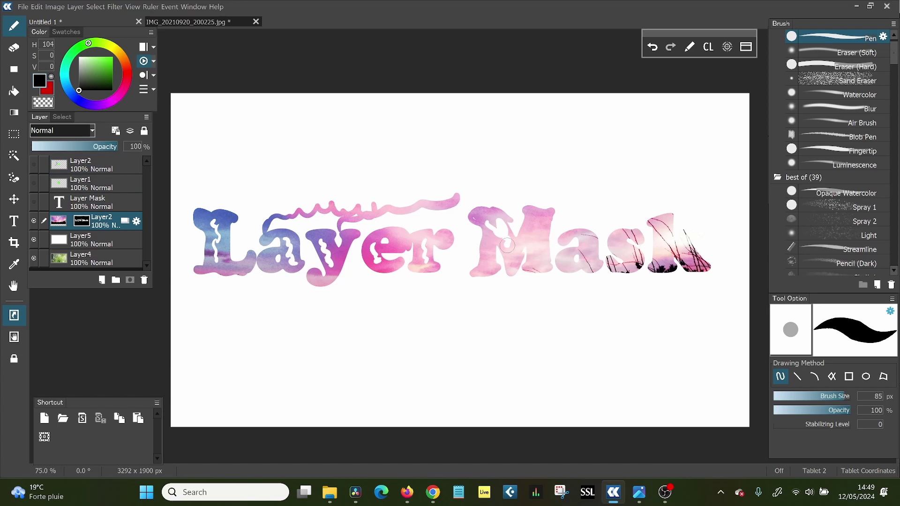
pyautogui.moveTo(836, 396)
pyautogui.mouseDown()
pyautogui.moveTo(875, 399)
pyautogui.moveTo(813, 411)
pyautogui.mouseUp()
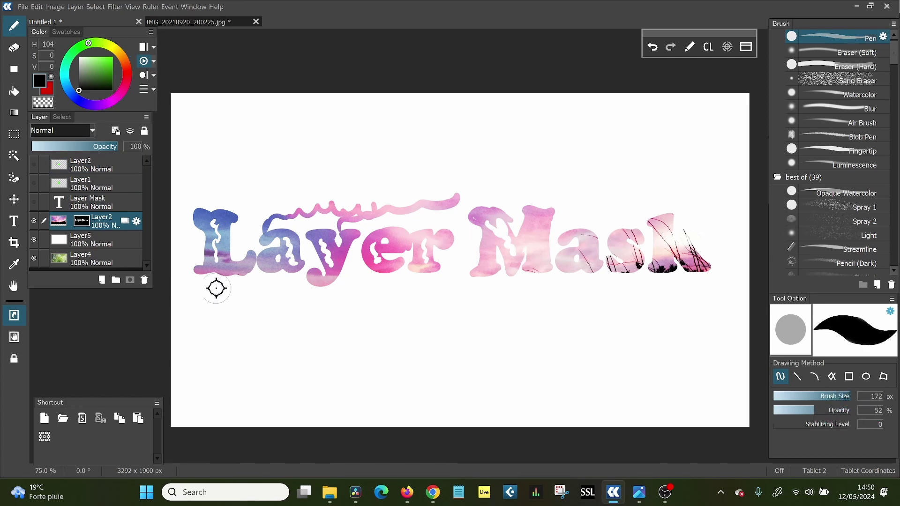
pyautogui.moveTo(216, 288)
pyautogui.mouseDown()
pyautogui.moveTo(375, 274)
pyautogui.moveTo(548, 201)
pyautogui.mouseUp()
pyautogui.moveTo(711, 245)
pyautogui.mouseDown()
pyautogui.moveTo(414, 242)
pyautogui.moveTo(218, 260)
pyautogui.moveTo(421, 210)
pyautogui.mouseUp()
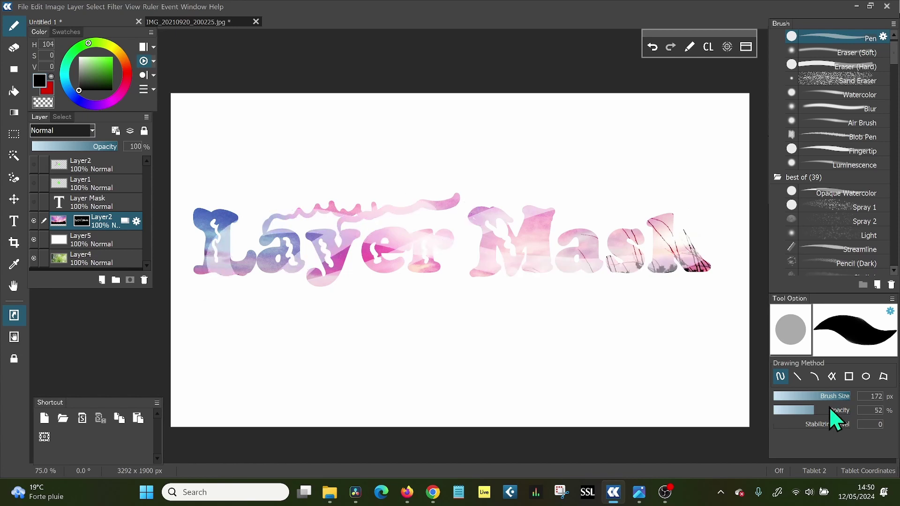
# Set the brush opacity to 100% and paint black strokes on the mask over the letter M
pyautogui.moveTo(829, 407)
pyautogui.mouseDown()
pyautogui.moveTo(797, 417)
pyautogui.moveTo(852, 401)
pyautogui.mouseUp()
pyautogui.moveTo(524, 288); pyautogui.dragTo(529, 253)
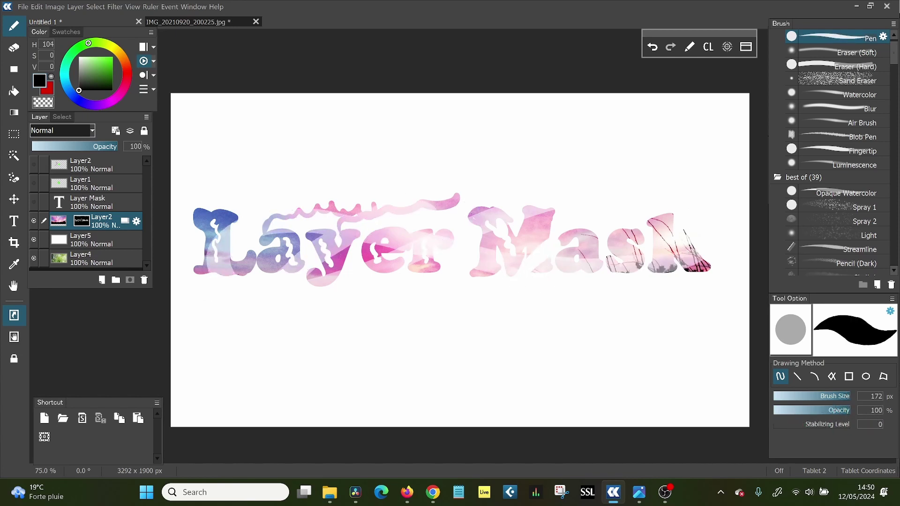
pyautogui.moveTo(553, 209); pyautogui.dragTo(476, 274)
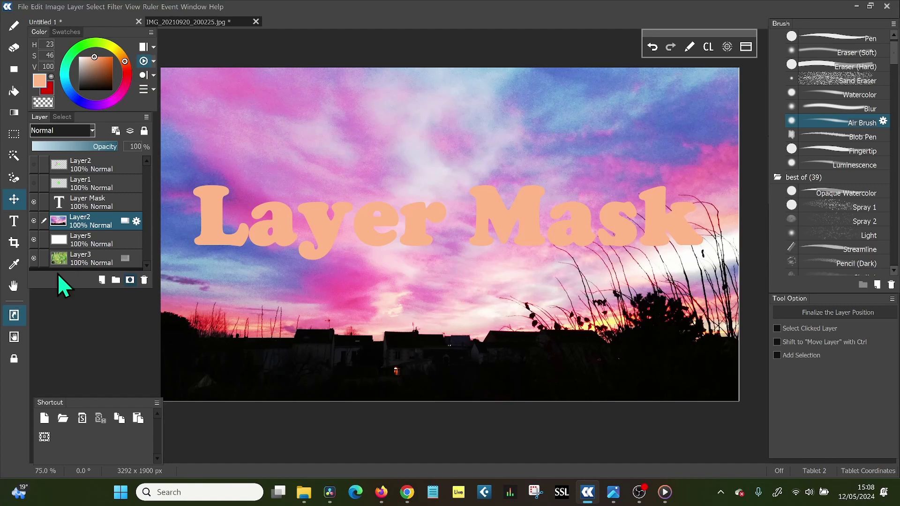
# Load the letter shapes of the Layer Mask text layer as a selection
pyautogui.keyDown('ctrl'); pyautogui.click(60, 209); pyautogui.keyUp('ctrl')
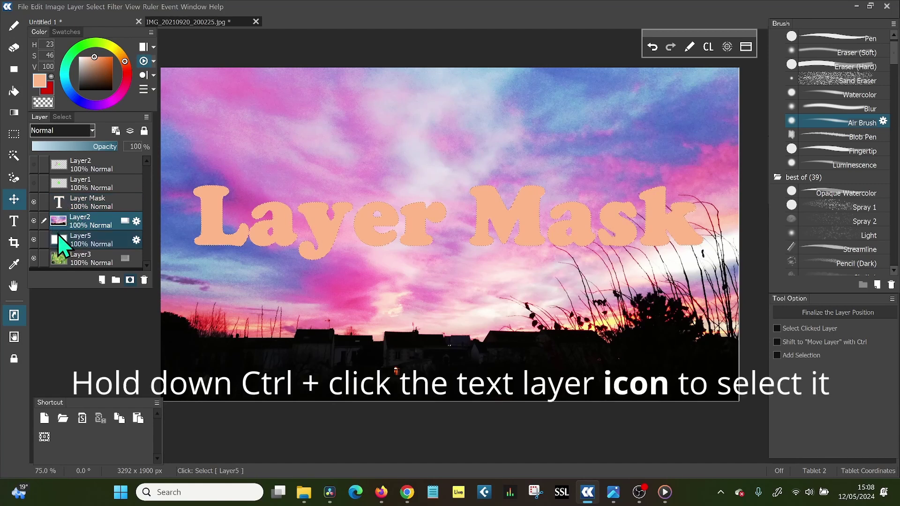
pyautogui.keyDown('ctrl'); pyautogui.click(60, 202); pyautogui.keyUp('ctrl')
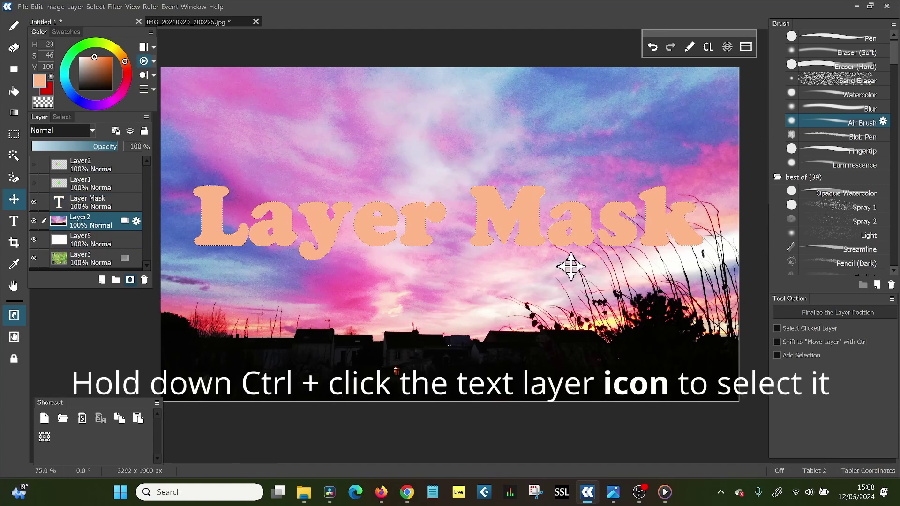
pyautogui.click(116, 281)
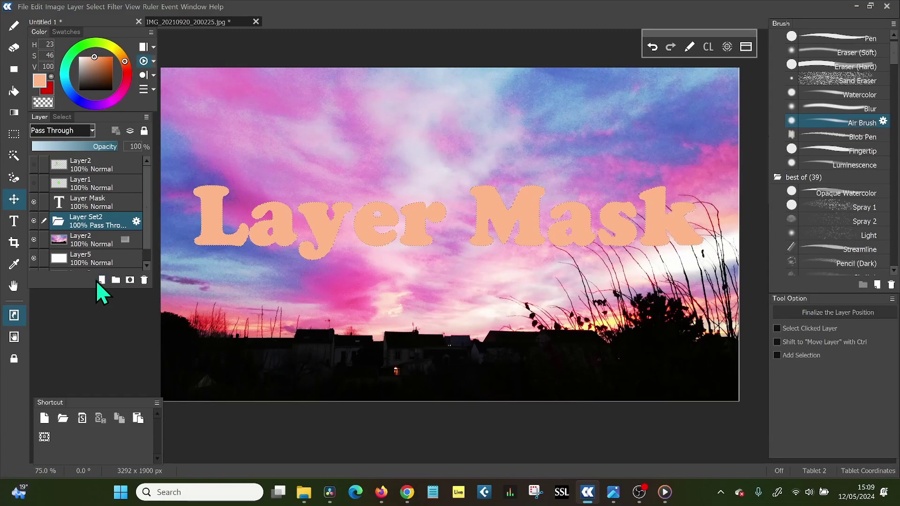
pyautogui.click(101, 280)
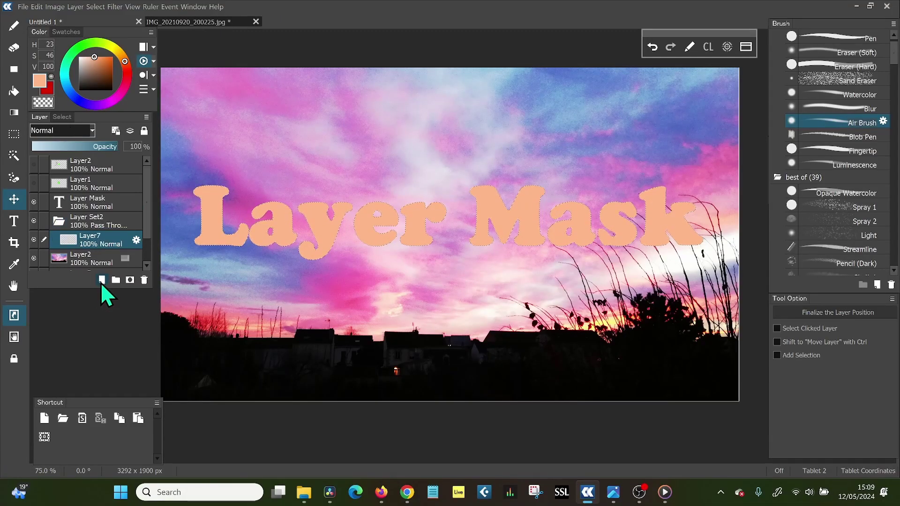
pyautogui.click(143, 281)
pyautogui.click(143, 282)
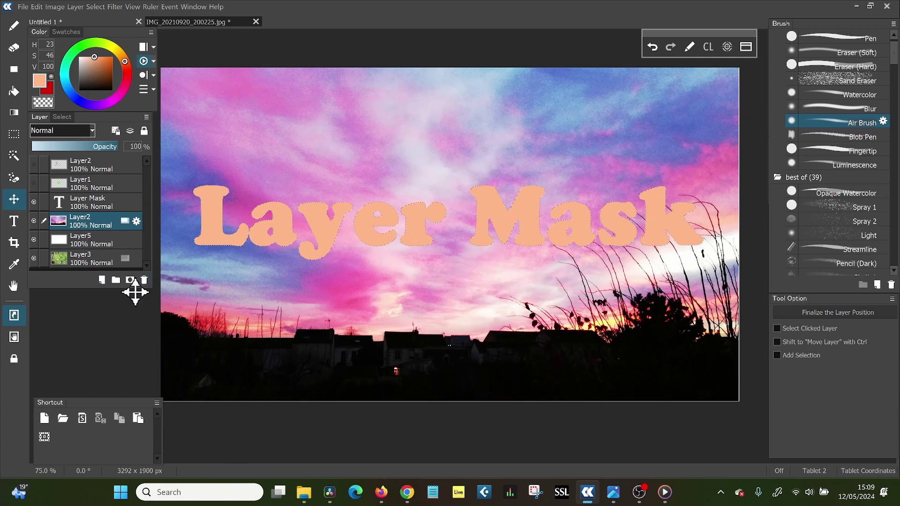
# Create a layer folder above the sunset photo and give it a layer mask from the text selection
pyautogui.click(115, 280)
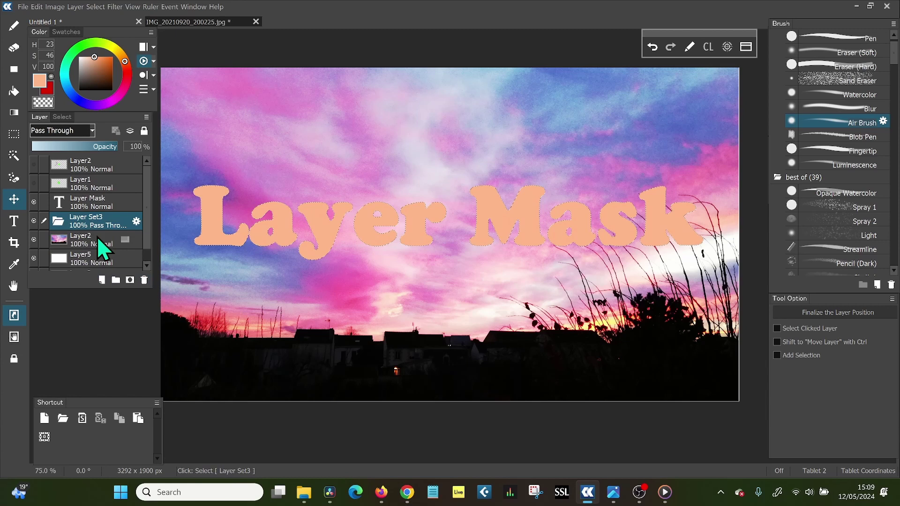
pyautogui.keyDown('ctrl'); pyautogui.click(79, 189); pyautogui.keyUp('ctrl')
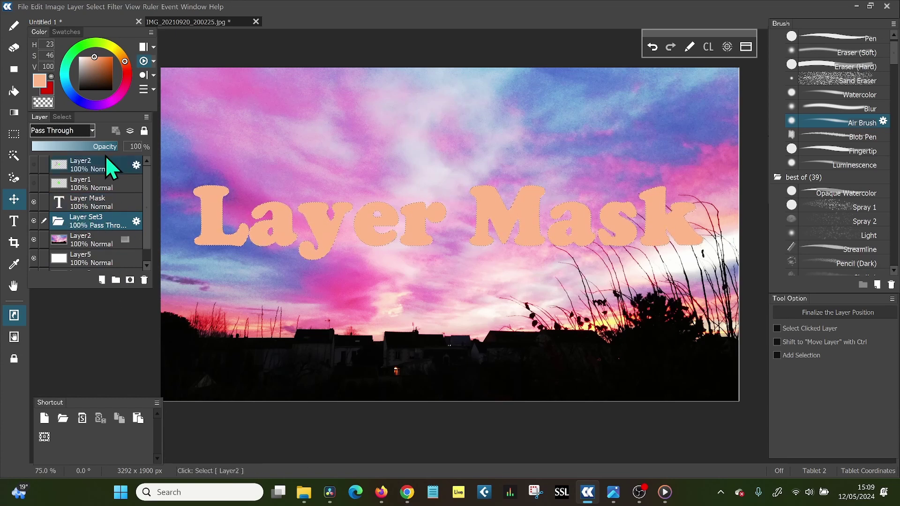
pyautogui.click(130, 281)
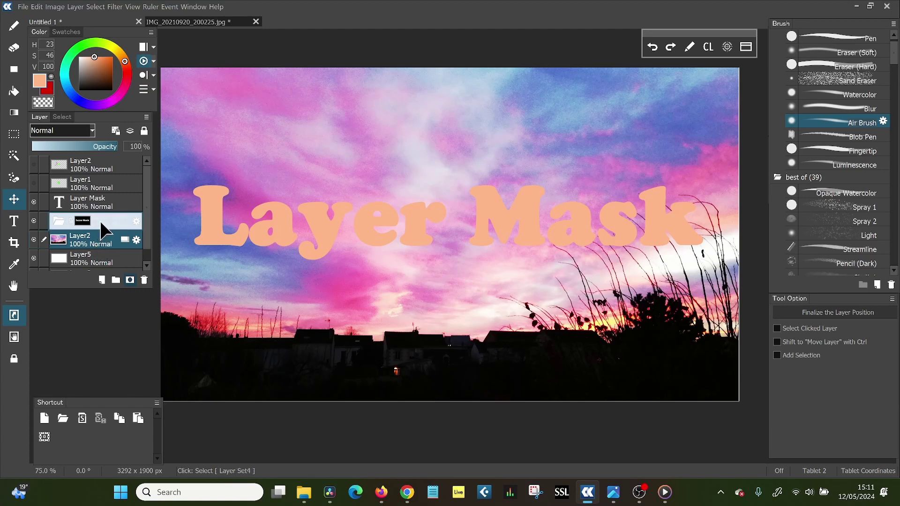
# Move the sunset photo Layer2 into the masked folder and hide the Layer Mask text layer
pyautogui.moveTo(104, 229); pyautogui.dragTo(103, 231)
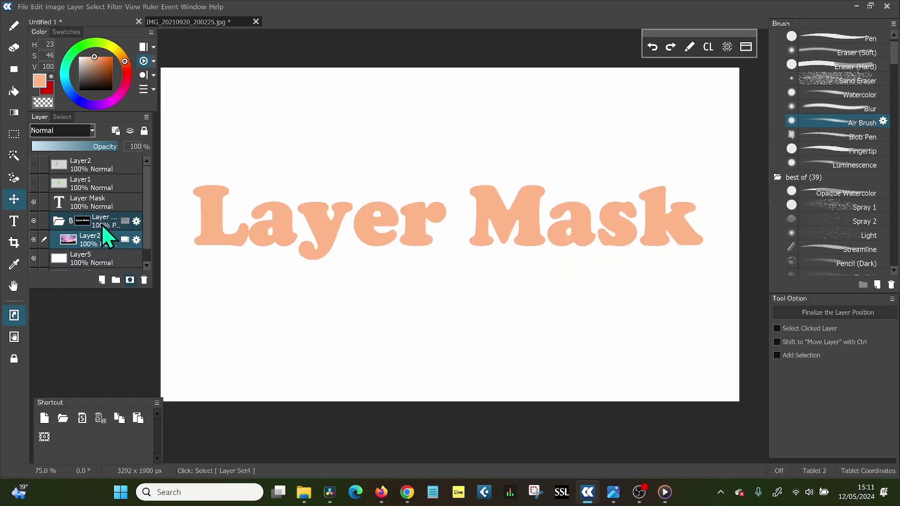
pyautogui.click(34, 202)
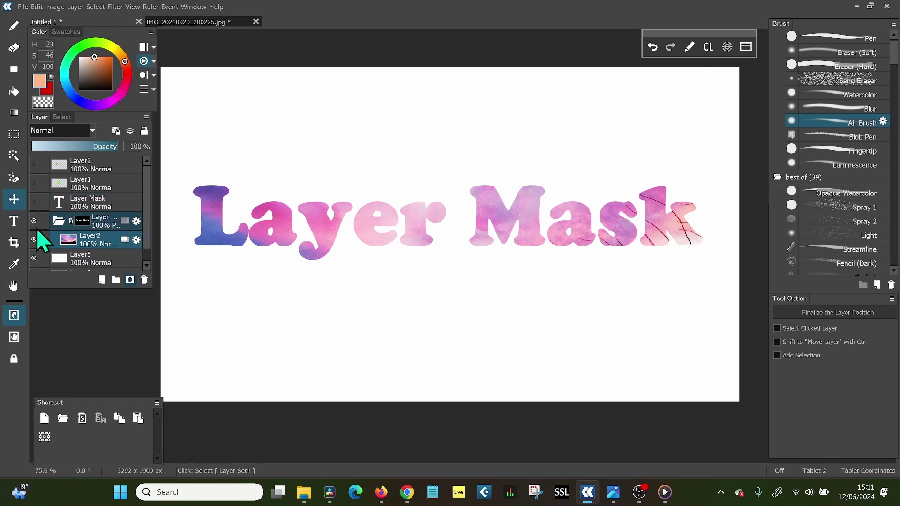
pyautogui.click(97, 244)
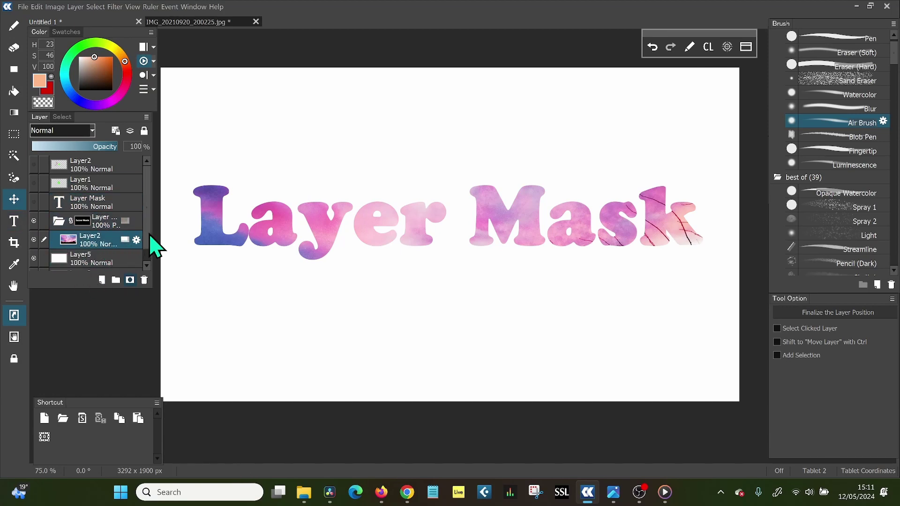
# Hide the sunset photo and move the green foliage photo Layer3 into the masked folder below it
pyautogui.scroll(-1, 154, 260)
pyautogui.click(83, 209)
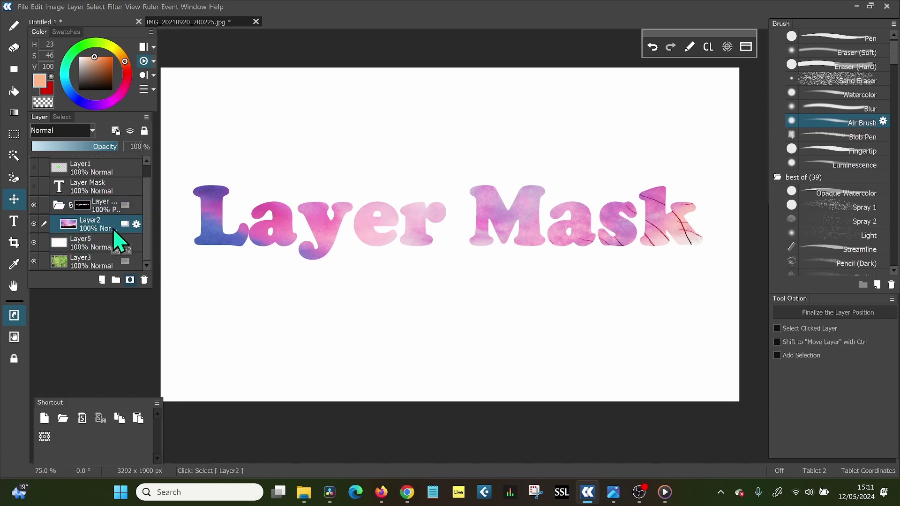
pyautogui.click(34, 224)
pyautogui.click(86, 266)
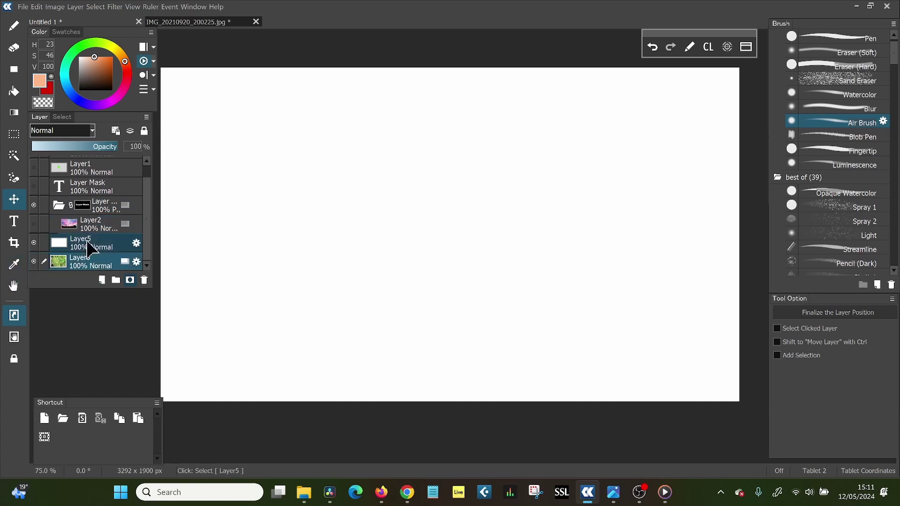
pyautogui.keyDown('ctrl'); pyautogui.click(88, 243); pyautogui.keyUp('ctrl')
pyautogui.moveTo(88, 221); pyautogui.dragTo(88, 225)
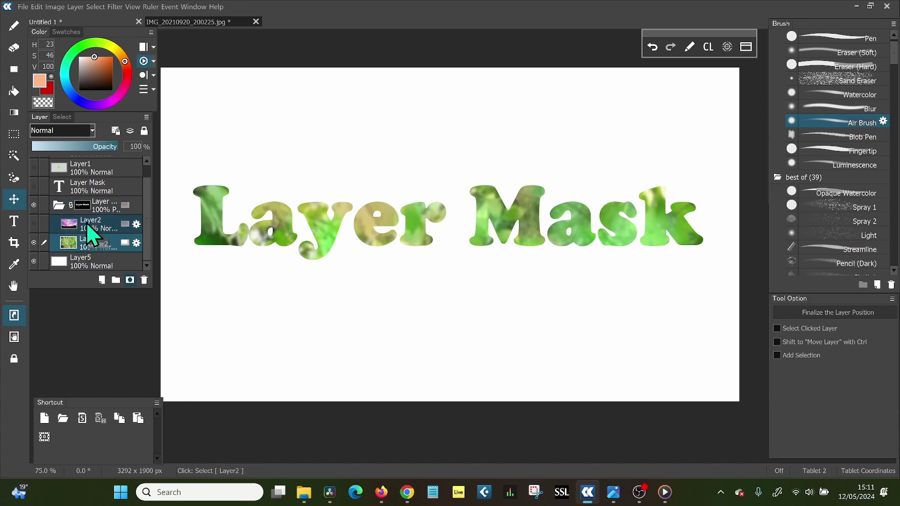
# Paint white Air Brush strokes at 483 px around the letters on the folder's mask, raising the opacity from 49% to 100%
pyautogui.click(85, 205)
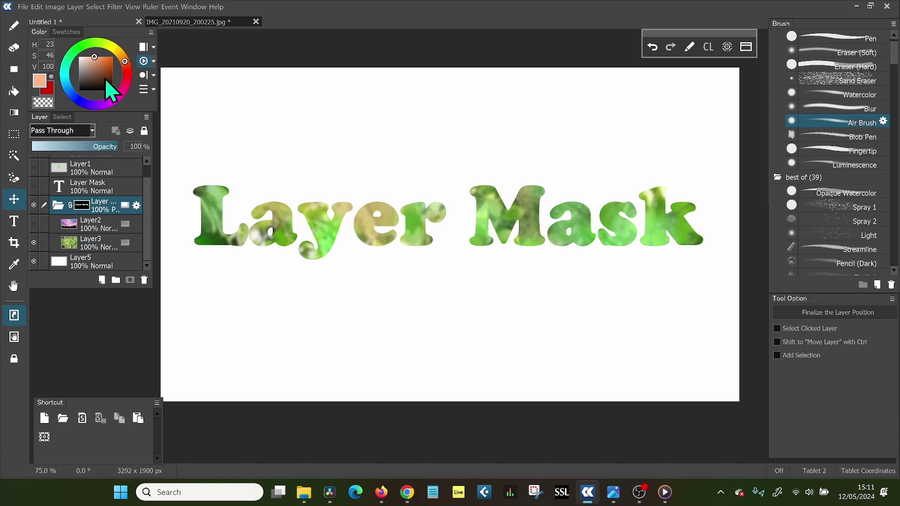
pyautogui.click(78, 57)
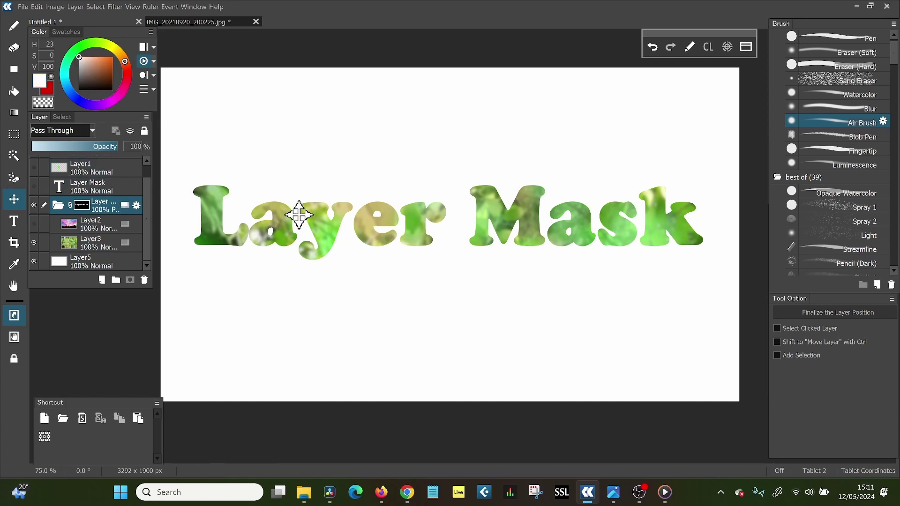
pyautogui.moveTo(299, 214)
pyautogui.mouseDown()
pyautogui.moveTo(313, 236)
pyautogui.moveTo(293, 203)
pyautogui.mouseUp()
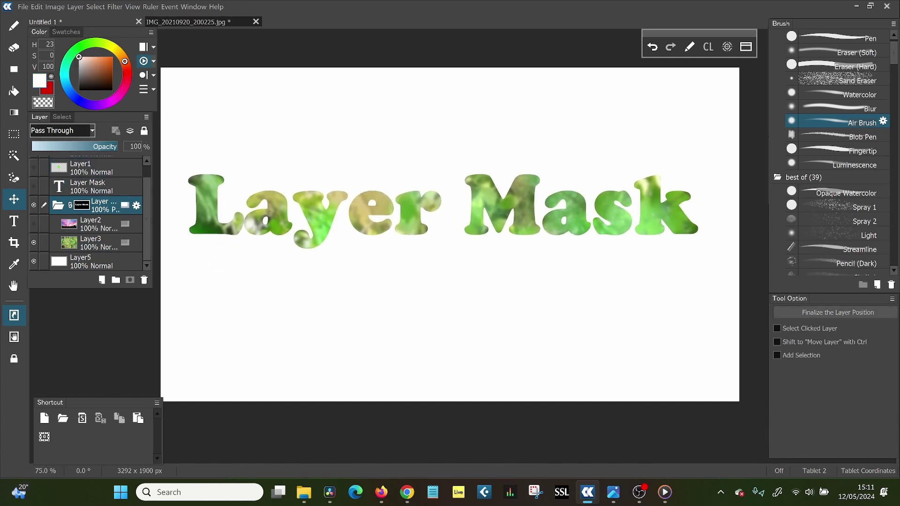
pyautogui.click(14, 26)
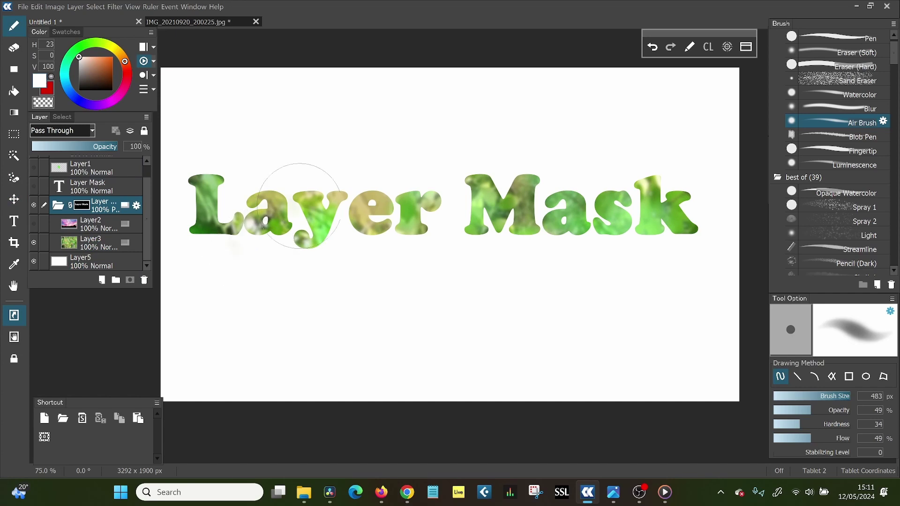
pyautogui.moveTo(260, 253)
pyautogui.mouseDown()
pyautogui.moveTo(317, 198)
pyautogui.moveTo(321, 180)
pyautogui.mouseUp()
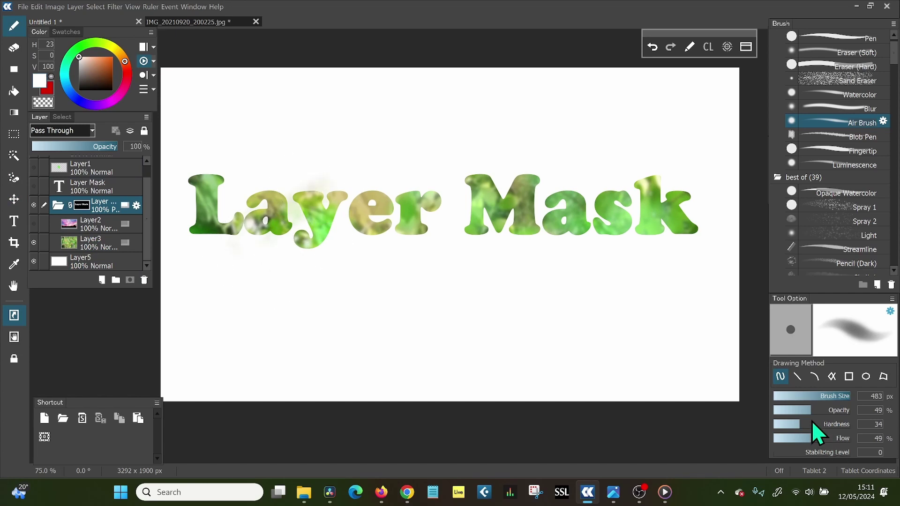
pyautogui.moveTo(841, 411); pyautogui.dragTo(853, 413)
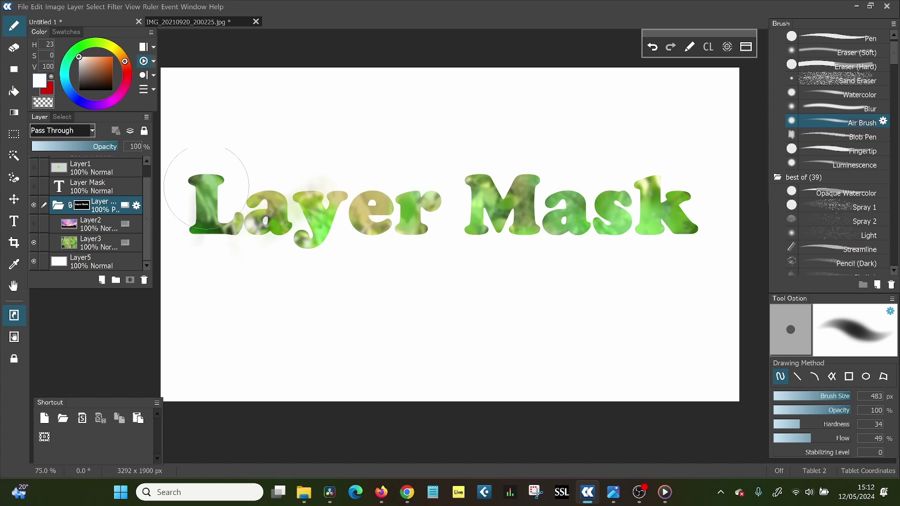
pyautogui.moveTo(183, 172)
pyautogui.mouseDown()
pyautogui.moveTo(257, 221)
pyautogui.moveTo(267, 184)
pyautogui.moveTo(293, 170)
pyautogui.moveTo(376, 206)
pyautogui.moveTo(342, 235)
pyautogui.moveTo(421, 248)
pyautogui.moveTo(421, 165)
pyautogui.moveTo(502, 164)
pyautogui.moveTo(541, 146)
pyautogui.moveTo(588, 202)
pyautogui.moveTo(565, 256)
pyautogui.moveTo(573, 263)
pyautogui.moveTo(693, 260)
pyautogui.mouseUp()
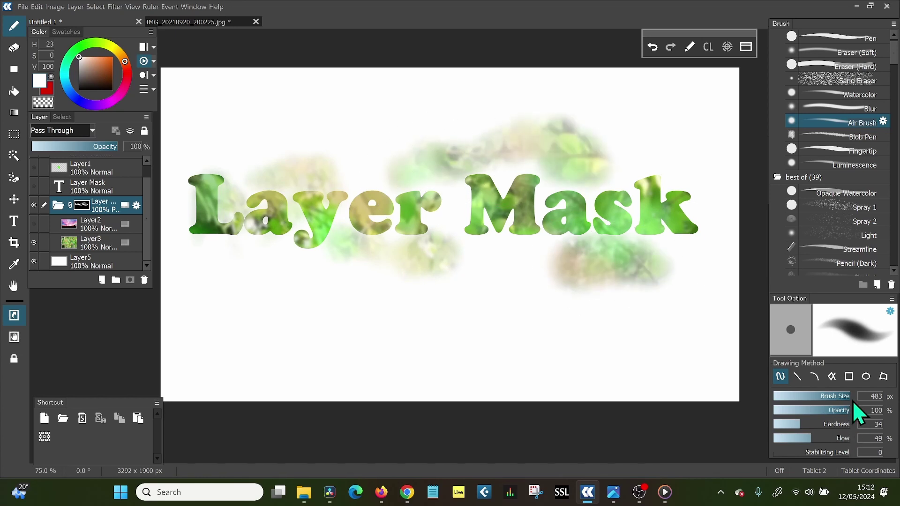
# With a 10 px Pen, draw white doodles around the M and a black scribbled line across the word Layer on the mask
pyautogui.click(854, 33)
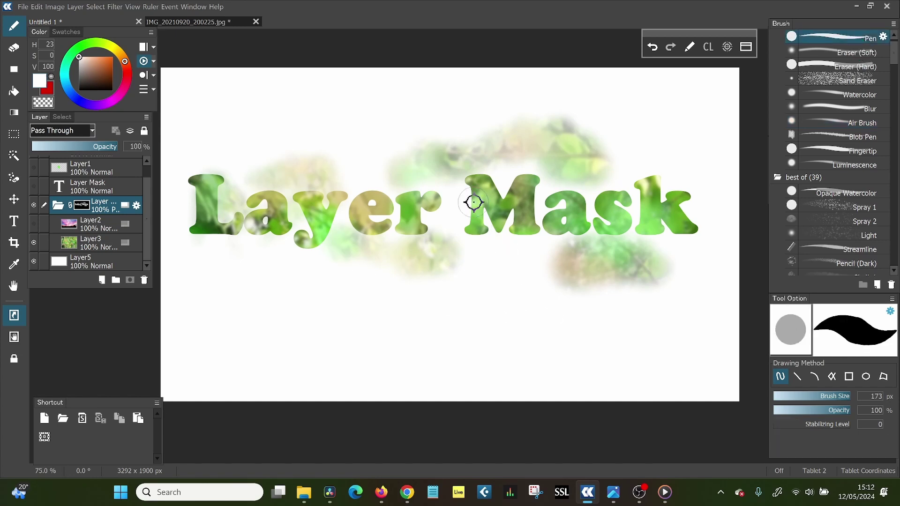
pyautogui.moveTo(851, 396); pyautogui.dragTo(796, 396)
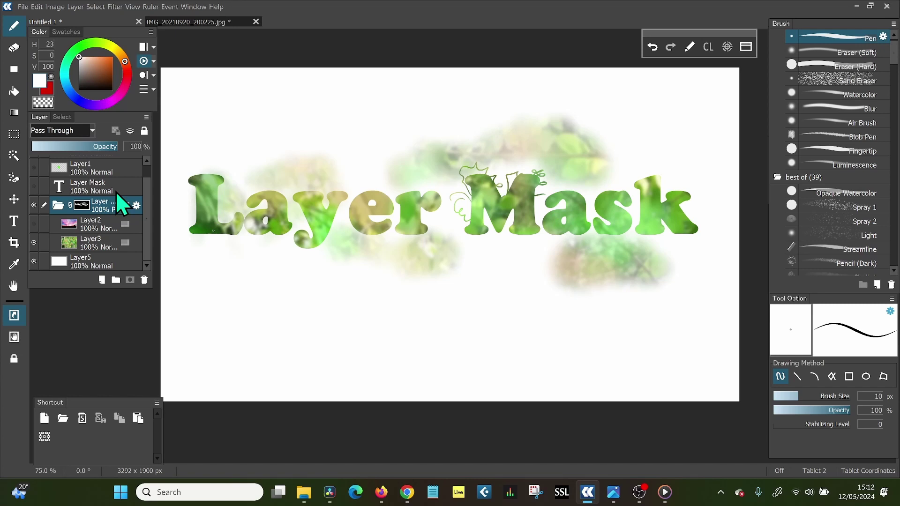
pyautogui.click(81, 94)
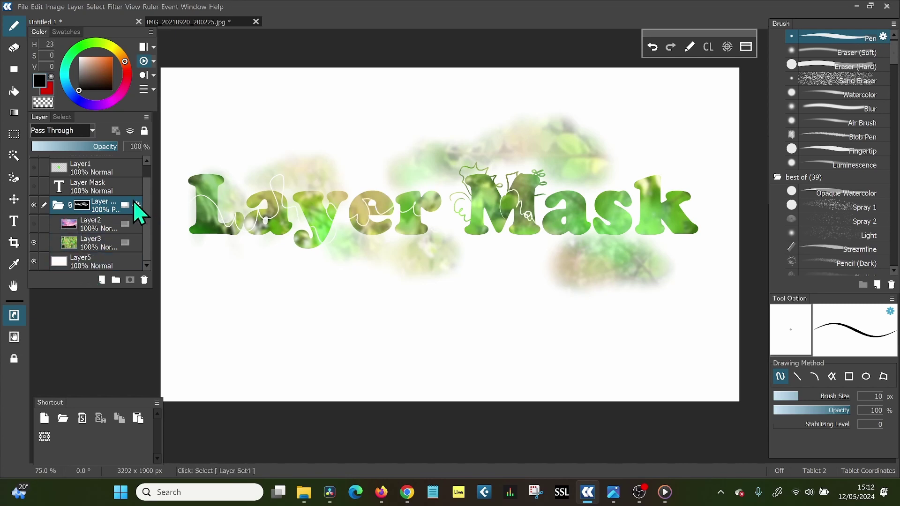
# Hide the green foliage photo Layer3 and show the sunset photo Layer2 inside the masked folder
pyautogui.keyDown('ctrl'); pyautogui.click(91, 243); pyautogui.keyUp('ctrl')
pyautogui.click(34, 243)
pyautogui.click(34, 223)
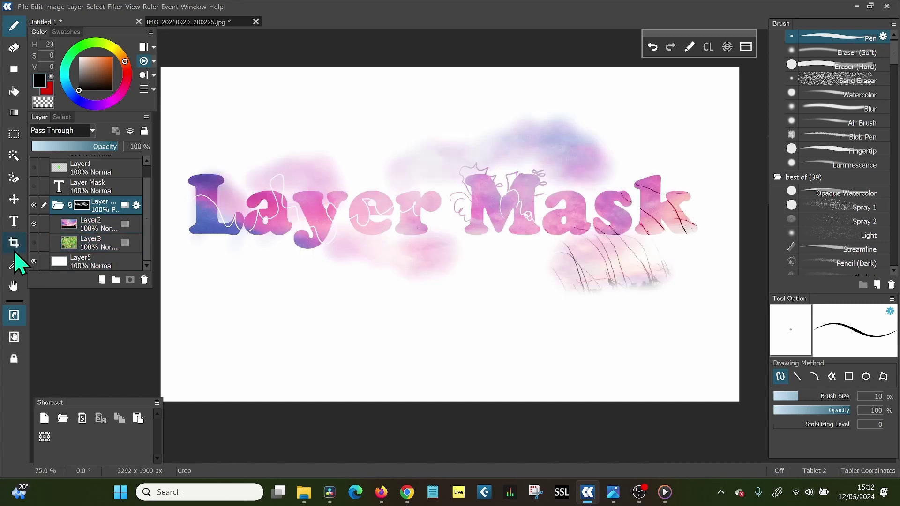
pyautogui.keyDown('ctrl'); pyautogui.click(86, 248); pyautogui.keyUp('ctrl')
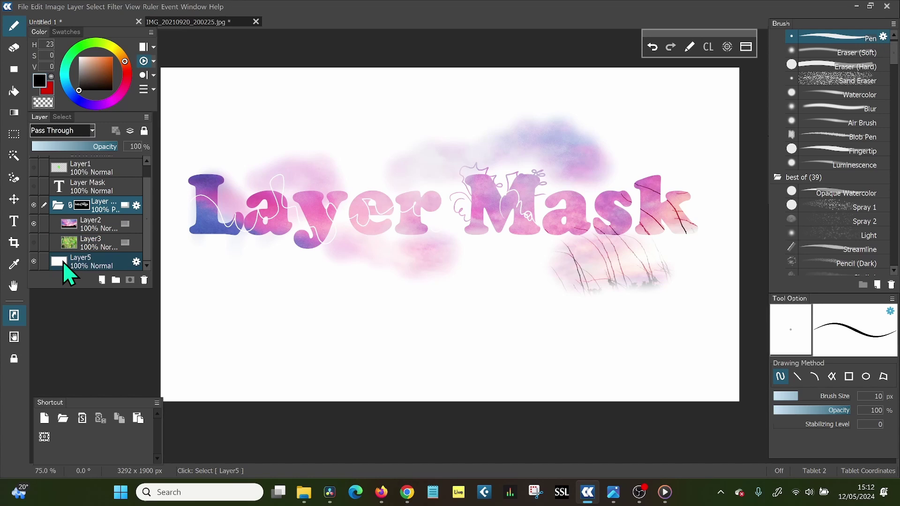
# Show Layer3 again and move the masked folder together with its linked mask and photos
pyautogui.click(86, 205)
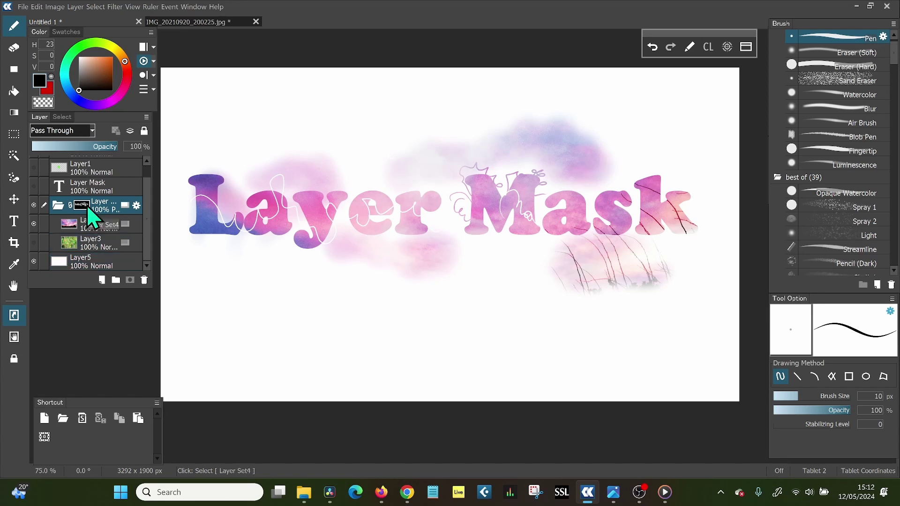
pyautogui.keyDown('ctrl'); pyautogui.click(88, 245); pyautogui.keyUp('ctrl')
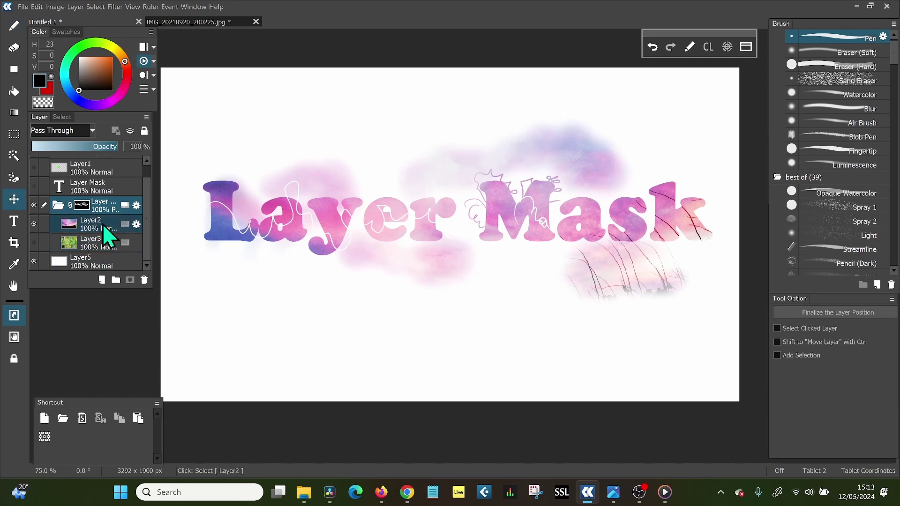
pyautogui.moveTo(403, 233)
pyautogui.mouseDown()
pyautogui.moveTo(384, 233)
pyautogui.moveTo(404, 281)
pyautogui.moveTo(402, 220)
pyautogui.moveTo(401, 232)
pyautogui.mouseUp()
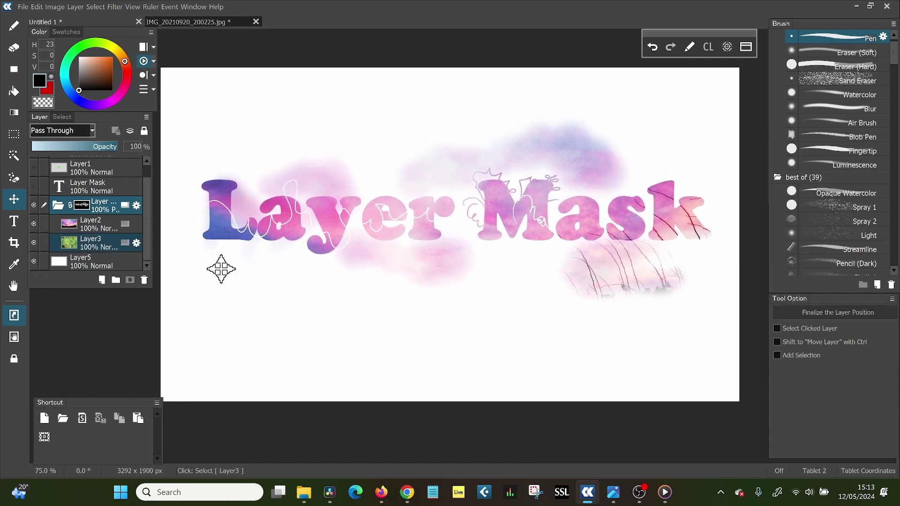
pyautogui.moveTo(391, 236)
pyautogui.mouseDown()
pyautogui.moveTo(387, 255)
pyautogui.moveTo(390, 230)
pyautogui.moveTo(393, 246)
pyautogui.mouseUp()
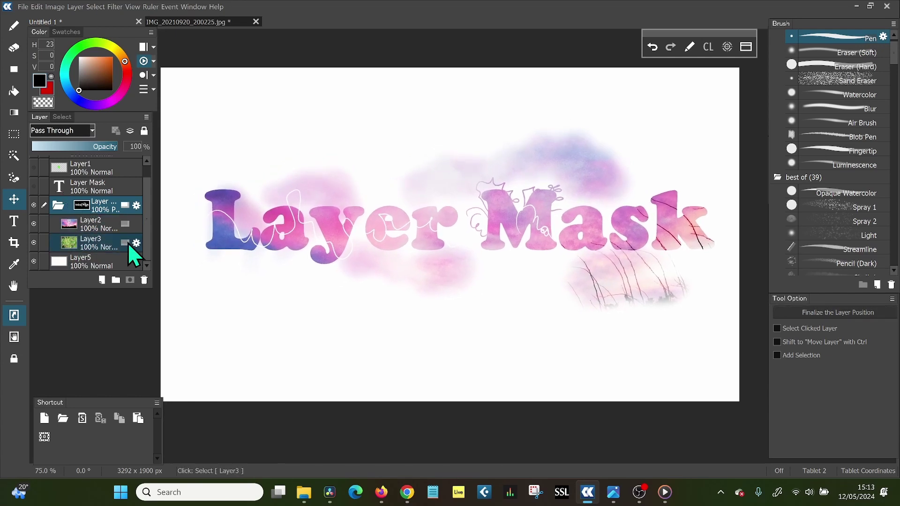
# With the mask unlinked from the folder, move the mask on its own, and shift the sunset photo Layer2 beneath it
pyautogui.moveTo(418, 217); pyautogui.dragTo(430, 195)
pyautogui.click(79, 226)
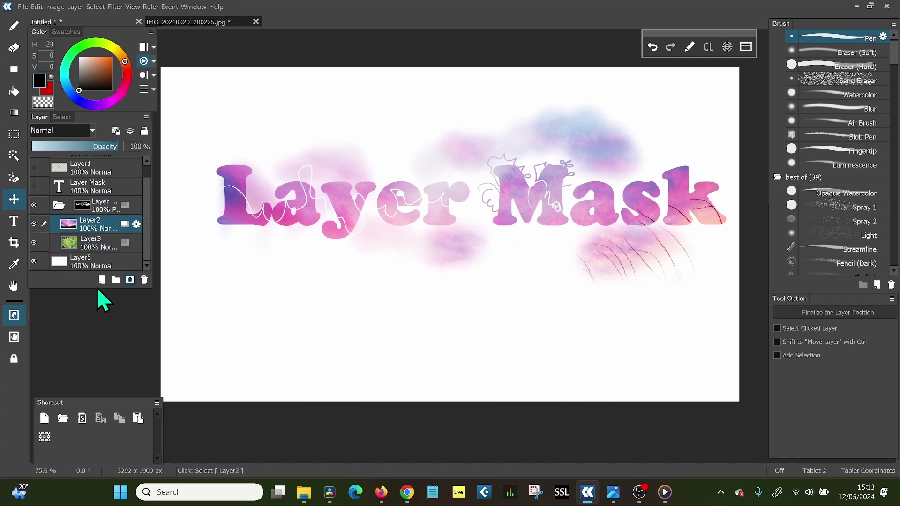
pyautogui.moveTo(417, 226); pyautogui.dragTo(389, 191)
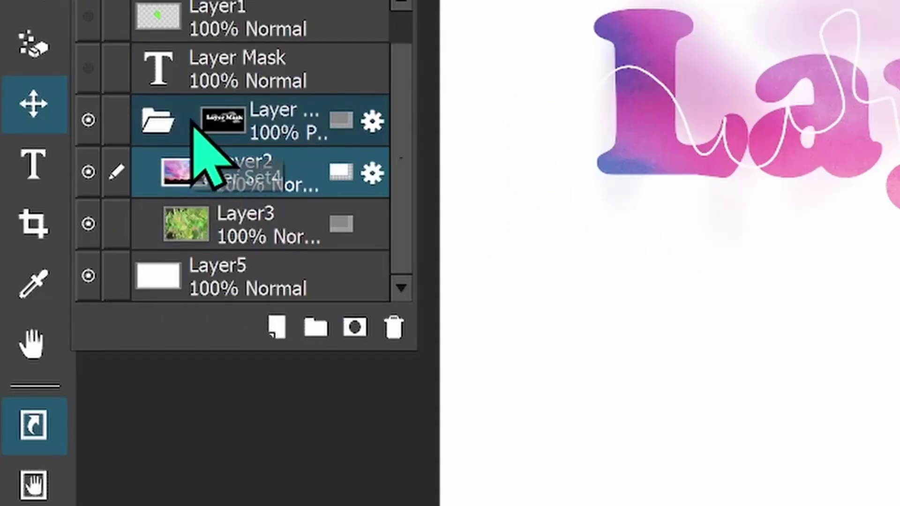
# Link the mask to the folder again and select the folder's mask
pyautogui.click(192, 121)
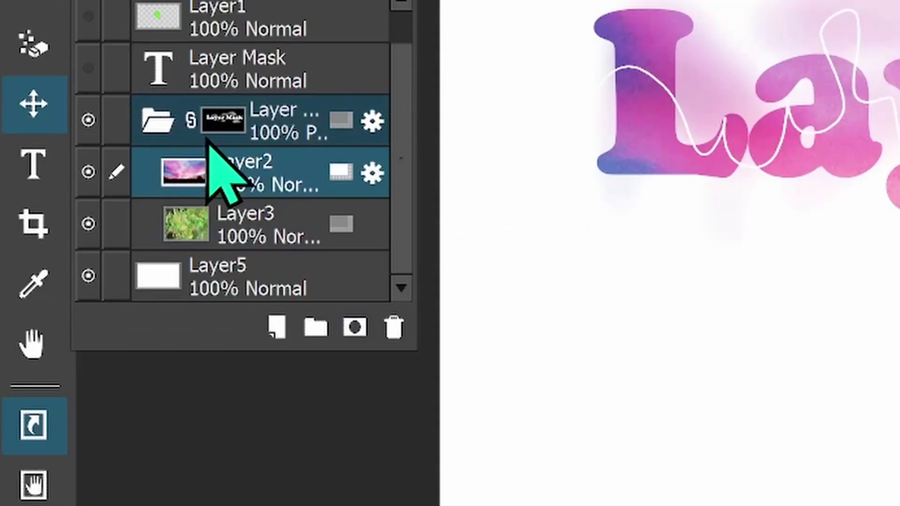
pyautogui.click(203, 133)
pyautogui.click(203, 133)
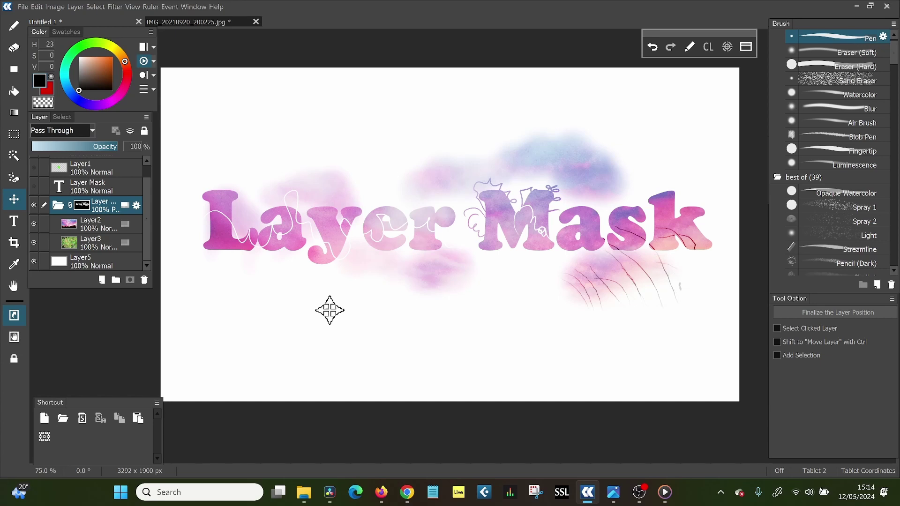
# With Free Transform, rotate the masked folder by -1.8° and flip it horizontally and back
pyautogui.click(40, 436)
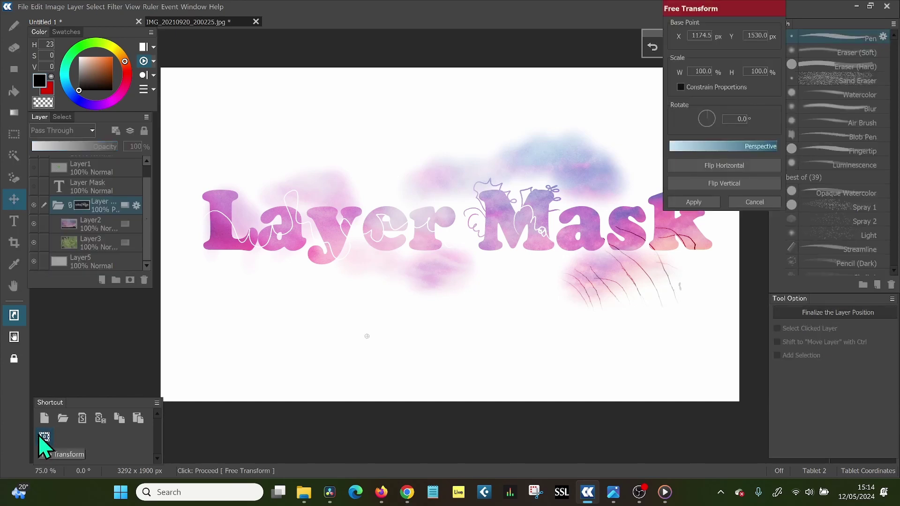
pyautogui.hotkey('ctrl', '-')
pyautogui.hotkey('ctrl', '-')
pyautogui.hotkey('ctrl', '-')
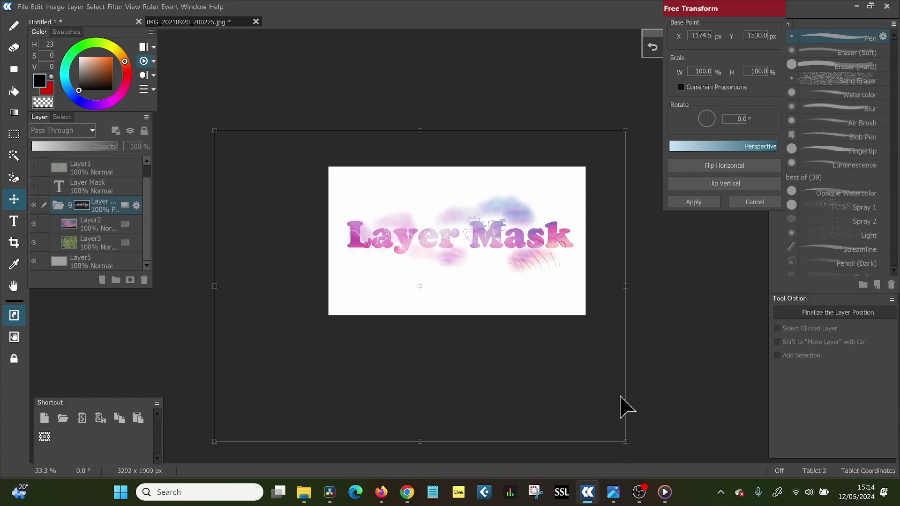
pyautogui.moveTo(629, 442); pyautogui.dragTo(642, 428)
pyautogui.click(727, 165)
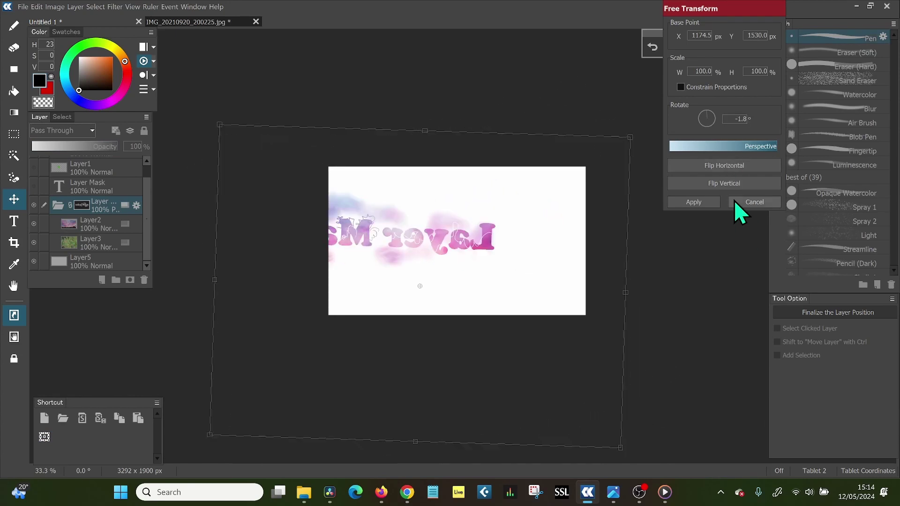
pyautogui.click(720, 165)
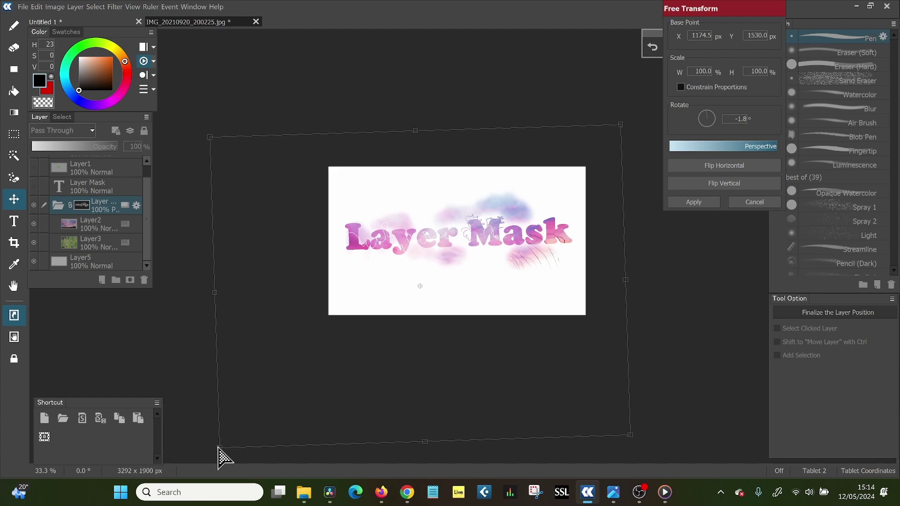
# Distort the masked folder in perspective by pulling in its two lower corners, and cancel the transform
pyautogui.moveTo(219, 448); pyautogui.dragTo(226, 442)
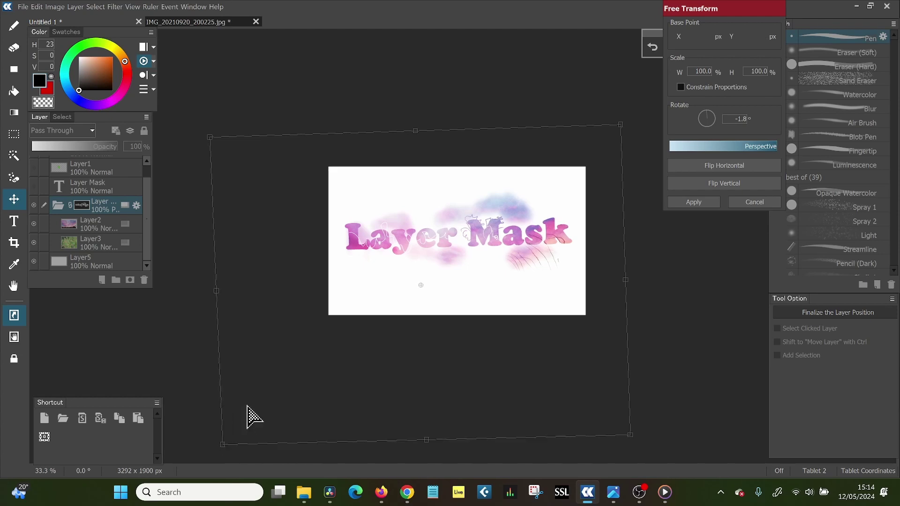
pyautogui.moveTo(283, 357)
pyautogui.mouseDown()
pyautogui.moveTo(343, 289)
pyautogui.moveTo(267, 455)
pyautogui.moveTo(238, 427)
pyautogui.moveTo(245, 454)
pyautogui.moveTo(403, 225)
pyautogui.moveTo(473, 277)
pyautogui.moveTo(554, 283)
pyautogui.moveTo(551, 273)
pyautogui.mouseUp()
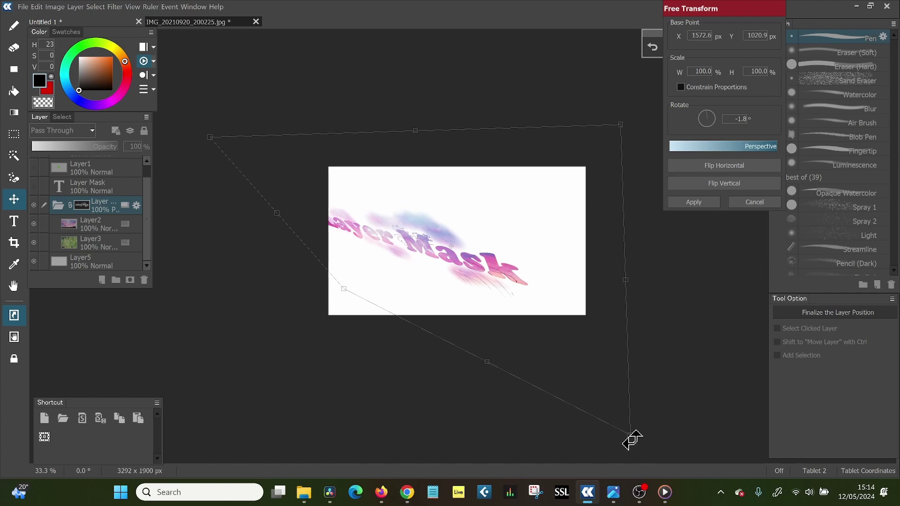
pyautogui.moveTo(631, 435); pyautogui.dragTo(616, 414)
pyautogui.moveTo(586, 327); pyautogui.dragTo(576, 180)
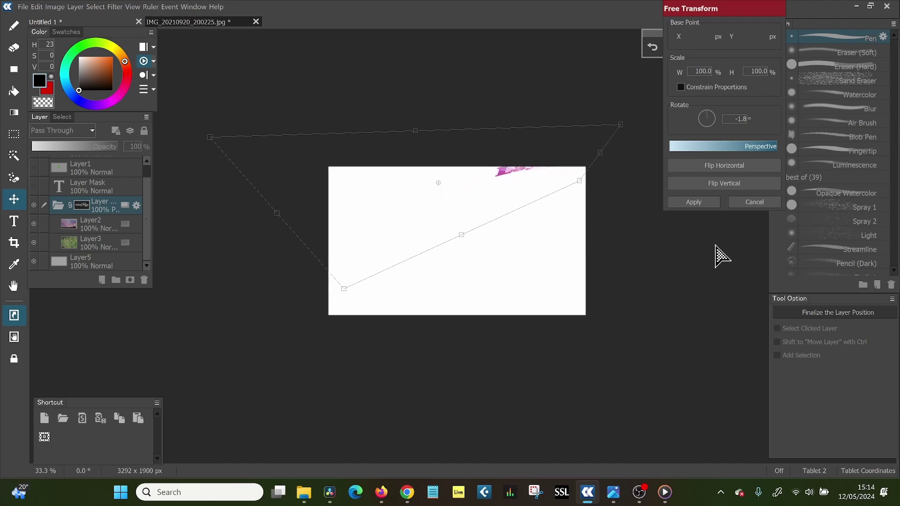
pyautogui.click(752, 204)
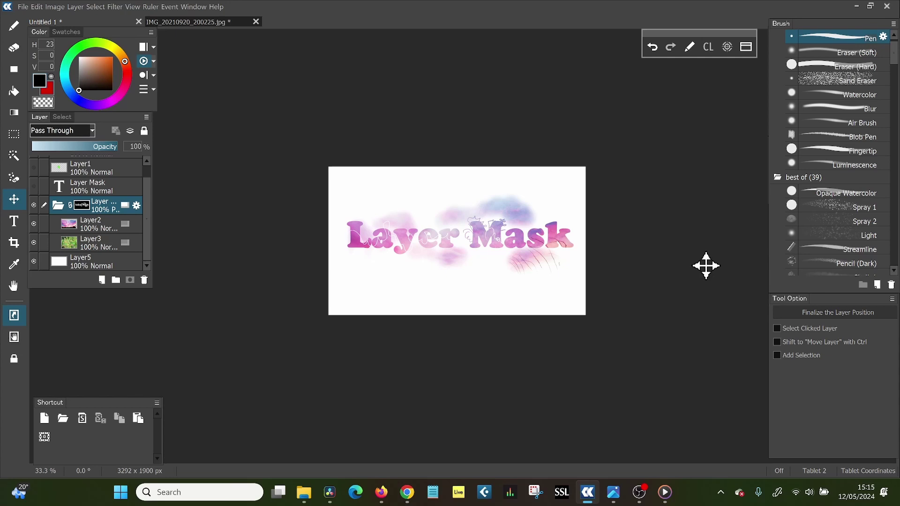
# Show the Layer Mask text layer and rasterize it
pyautogui.click(101, 190)
pyautogui.click(33, 186)
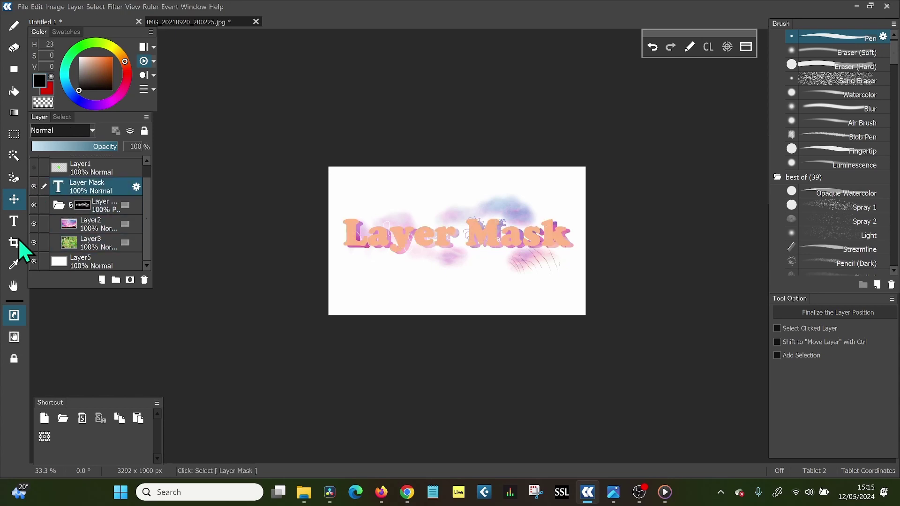
pyautogui.click(146, 117)
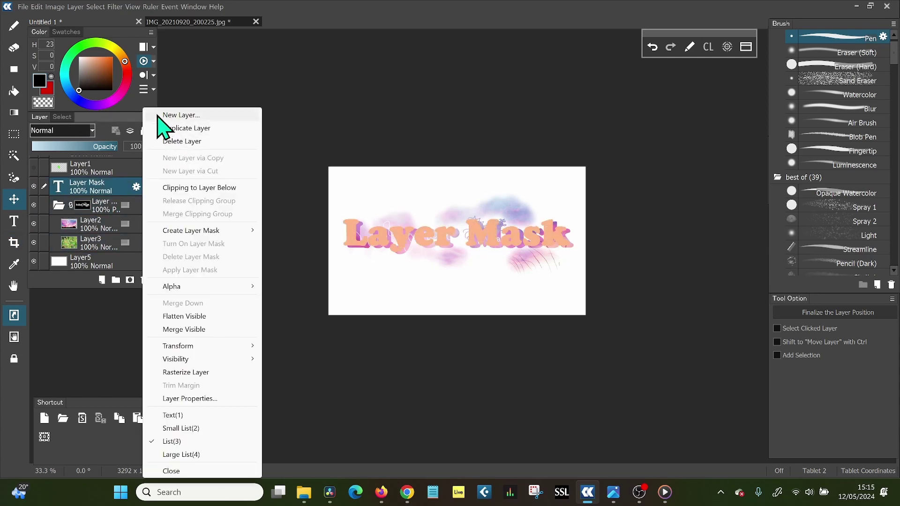
pyautogui.click(210, 373)
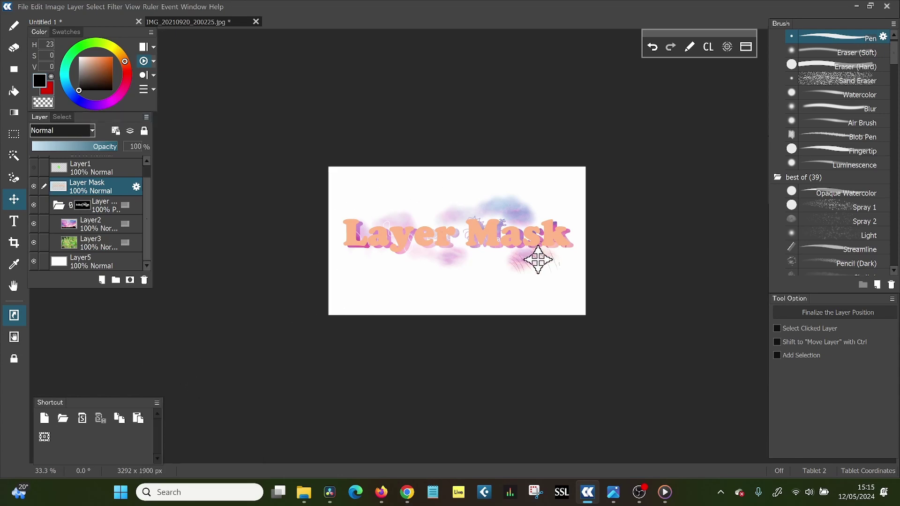